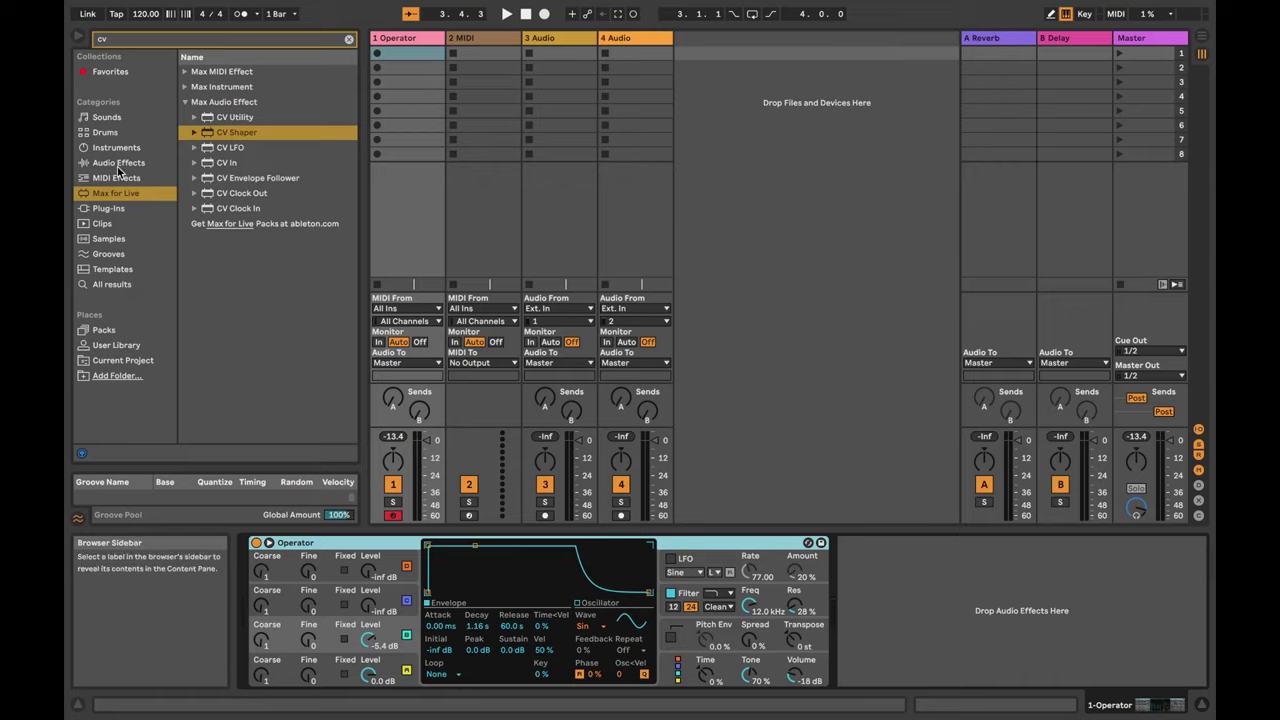
Search the Max for Live browser for 'cv' and select the CV Shaper device
click(115, 162)
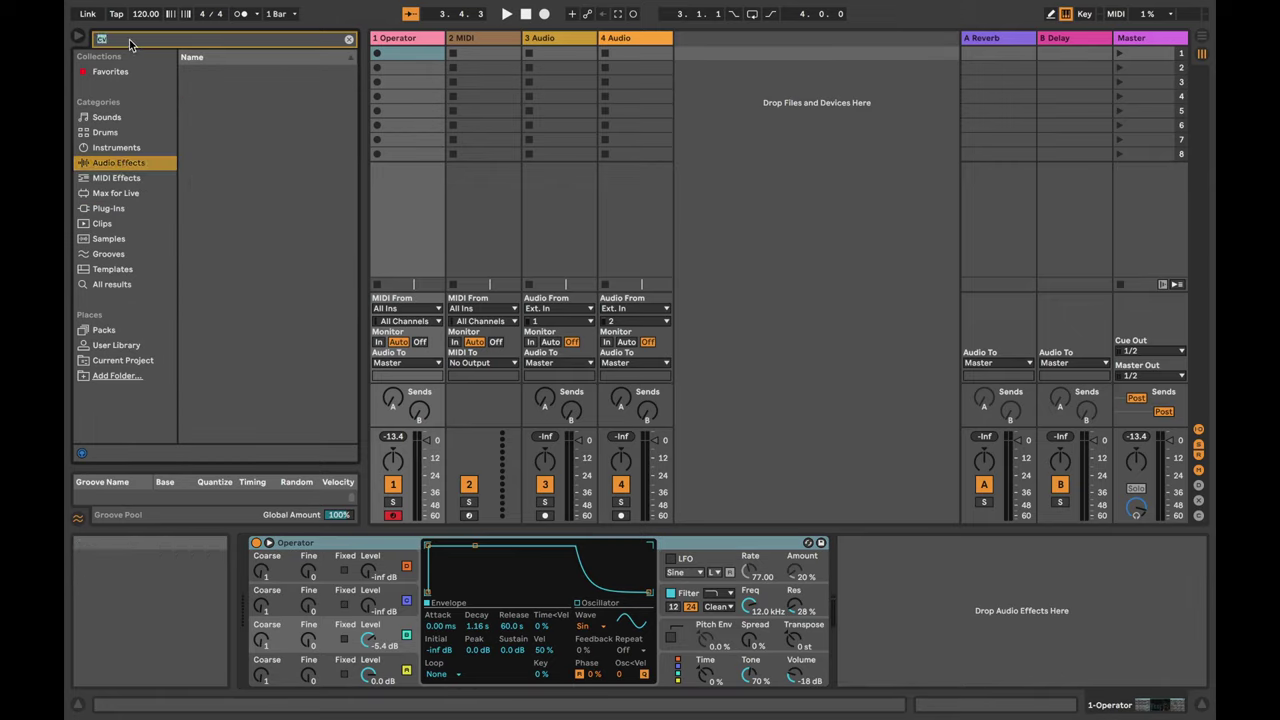
key(BackSpace)
key(BackSpace)
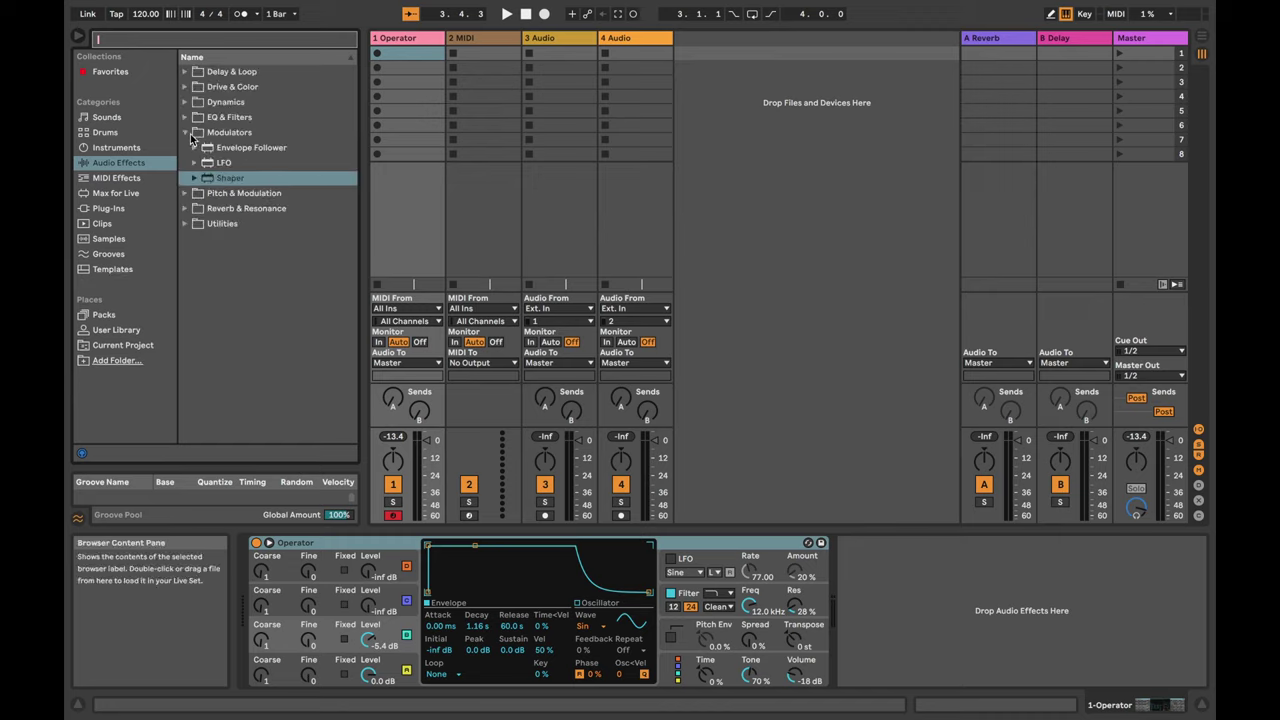
click(129, 194)
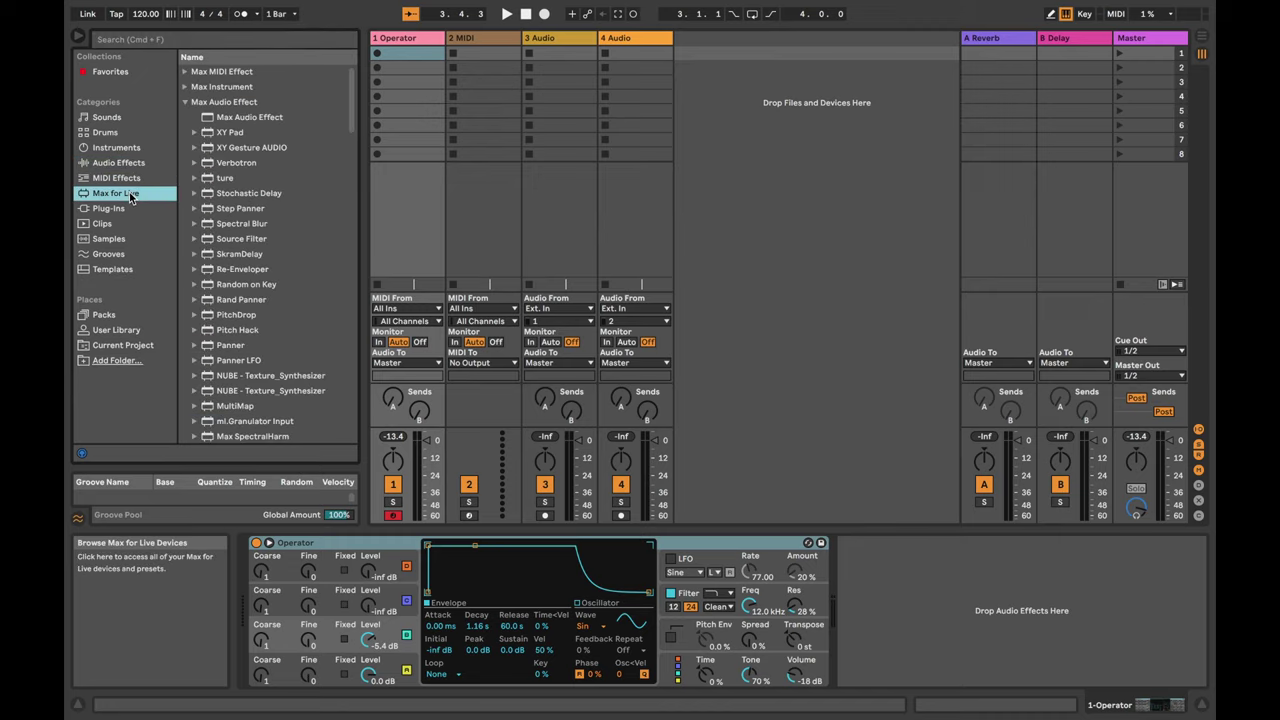
click(149, 39)
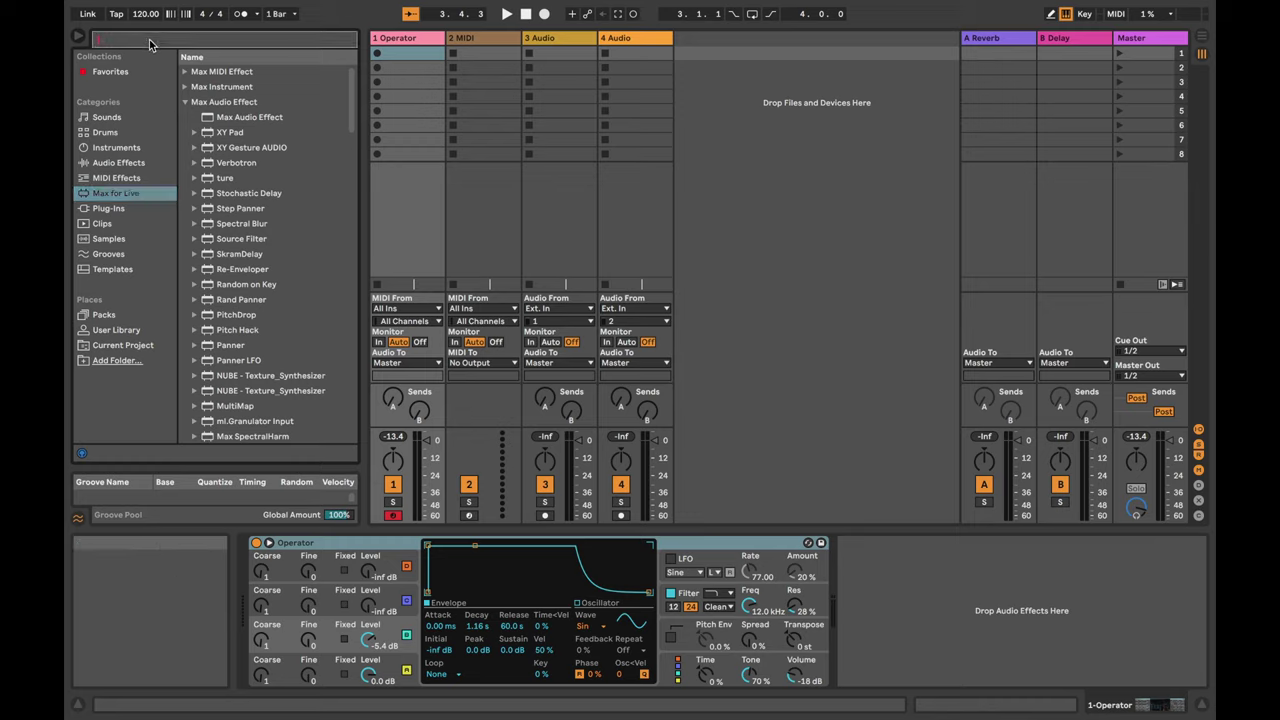
text(cv)
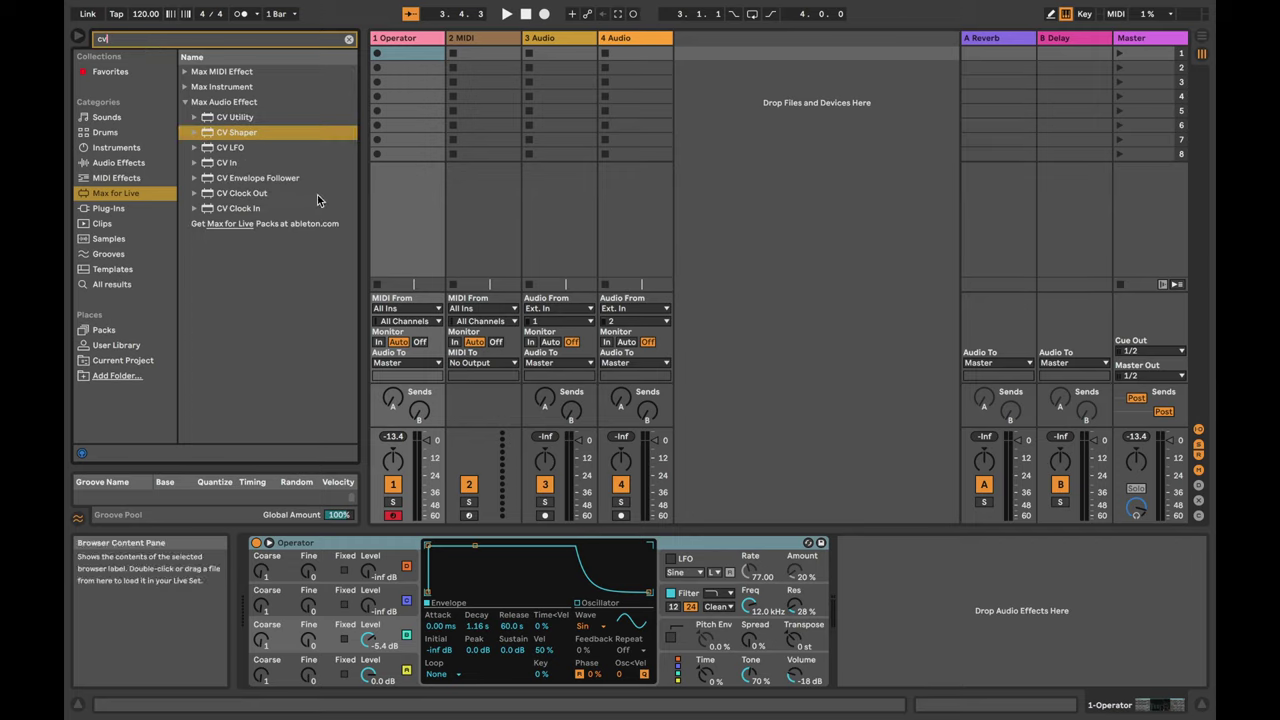
click(233, 133)
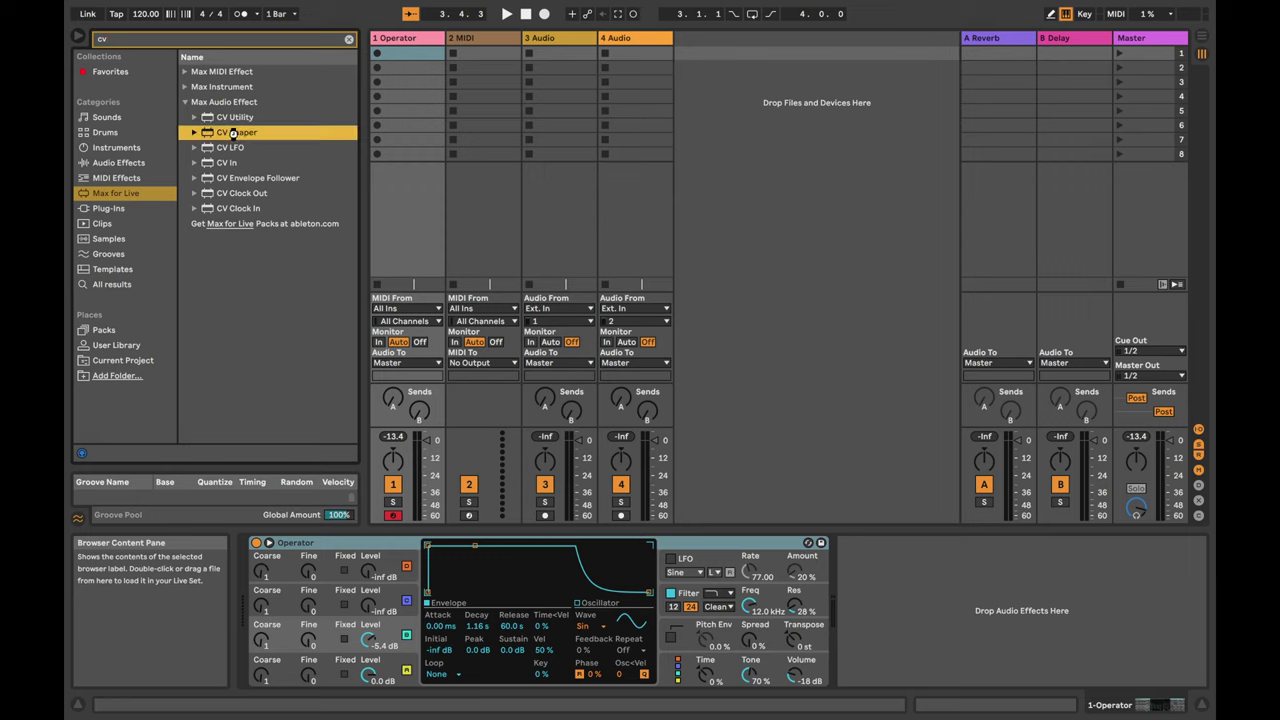
Load CV Shaper after Operator and drag three new breakpoints into a zigzag curve
double_click(234, 136)
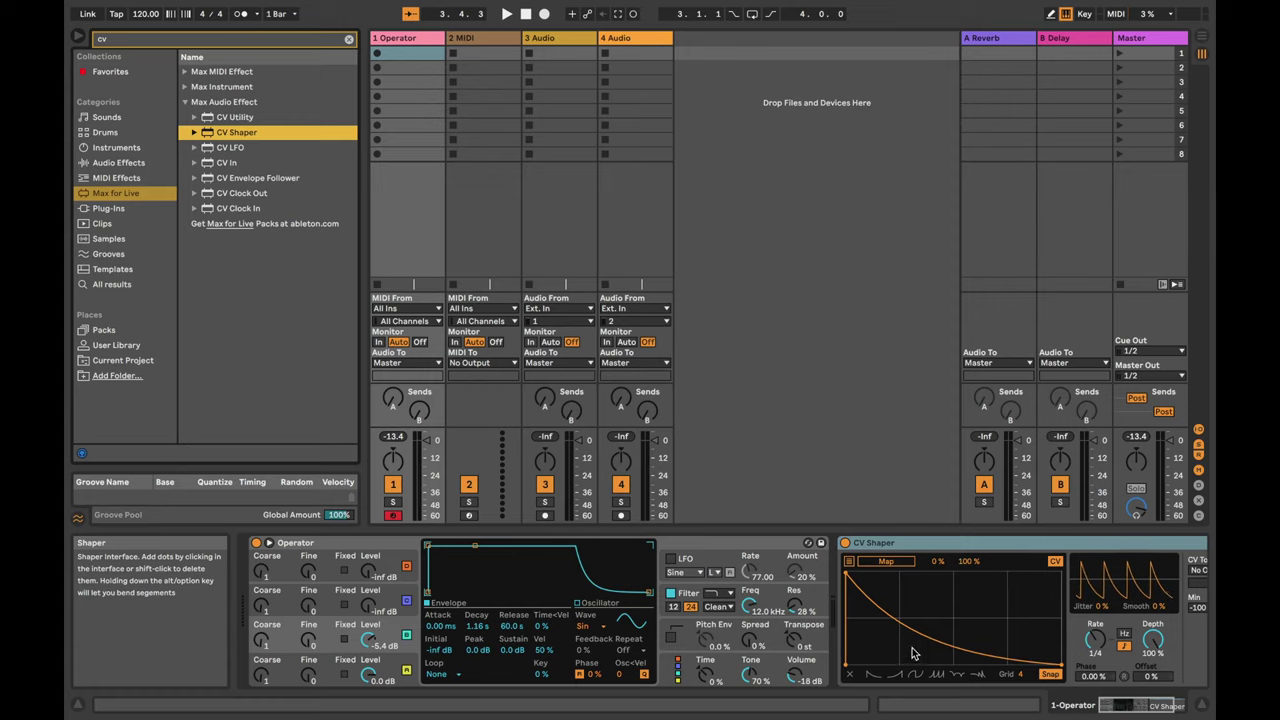
drag(928, 607, 958, 626)
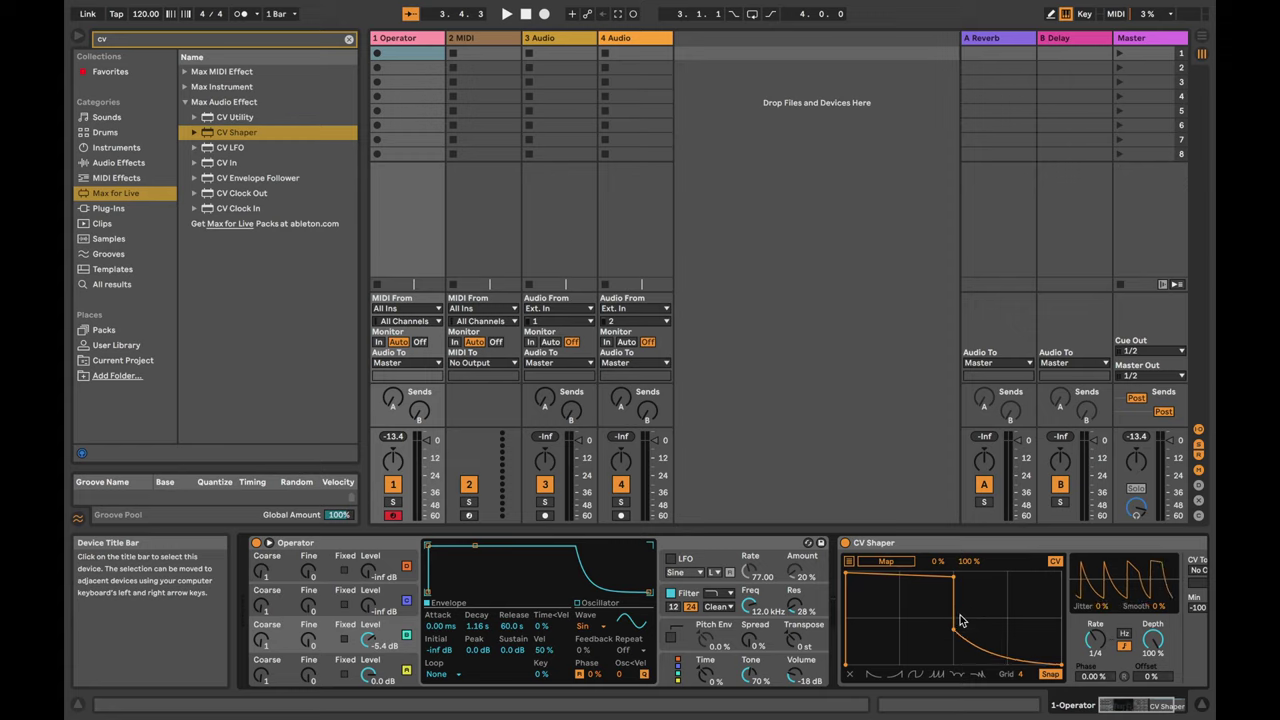
drag(905, 578, 893, 634)
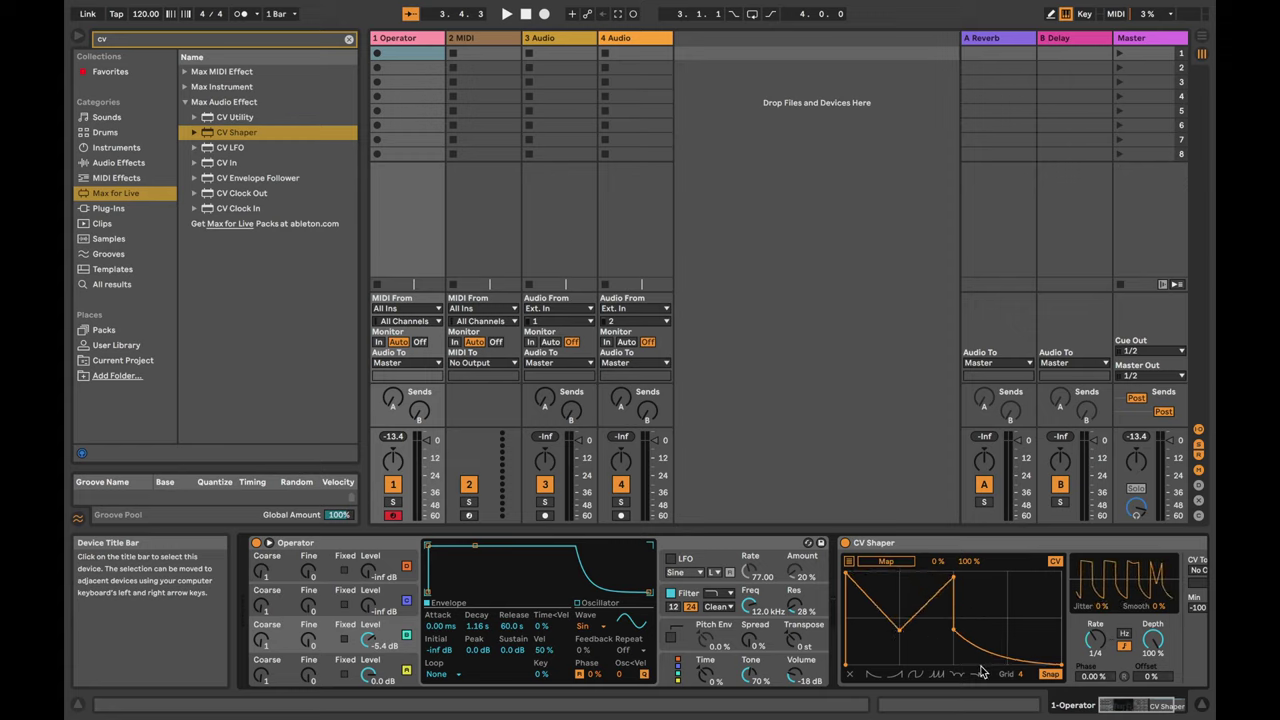
drag(1003, 654, 1007, 639)
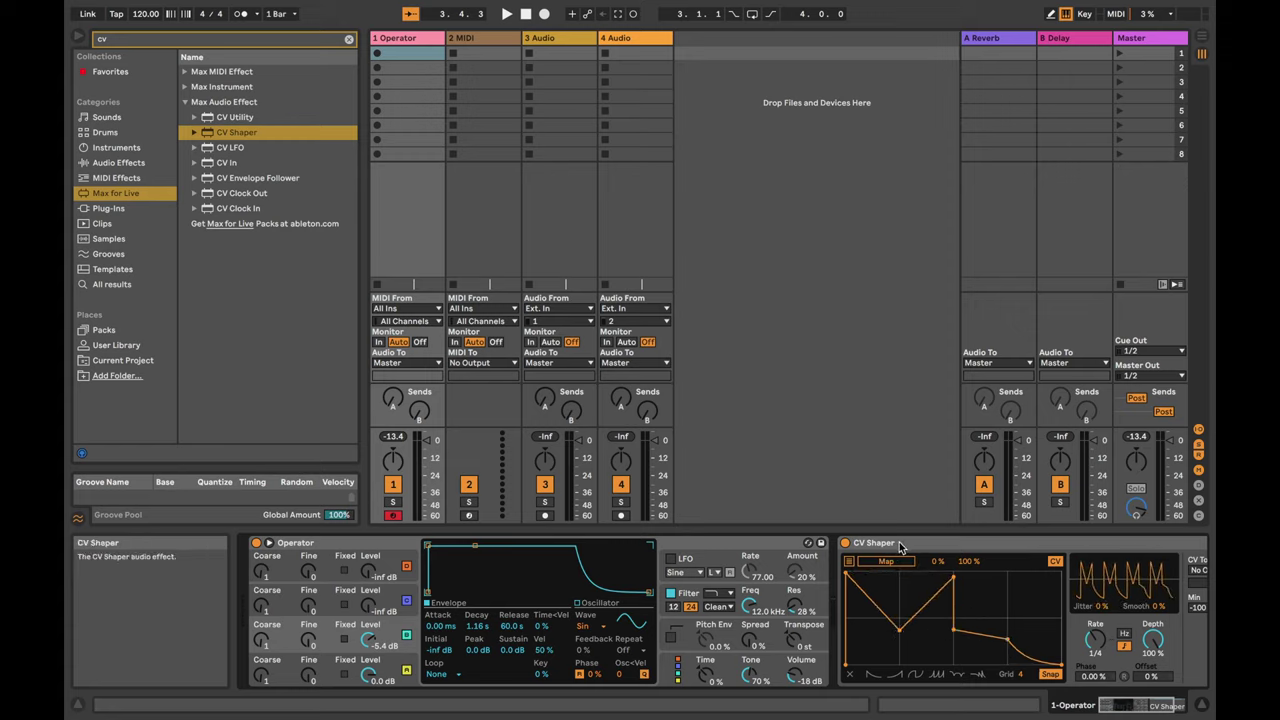
Map the shaper to Operator's Osc-B Level, then remove that mapping
click(896, 560)
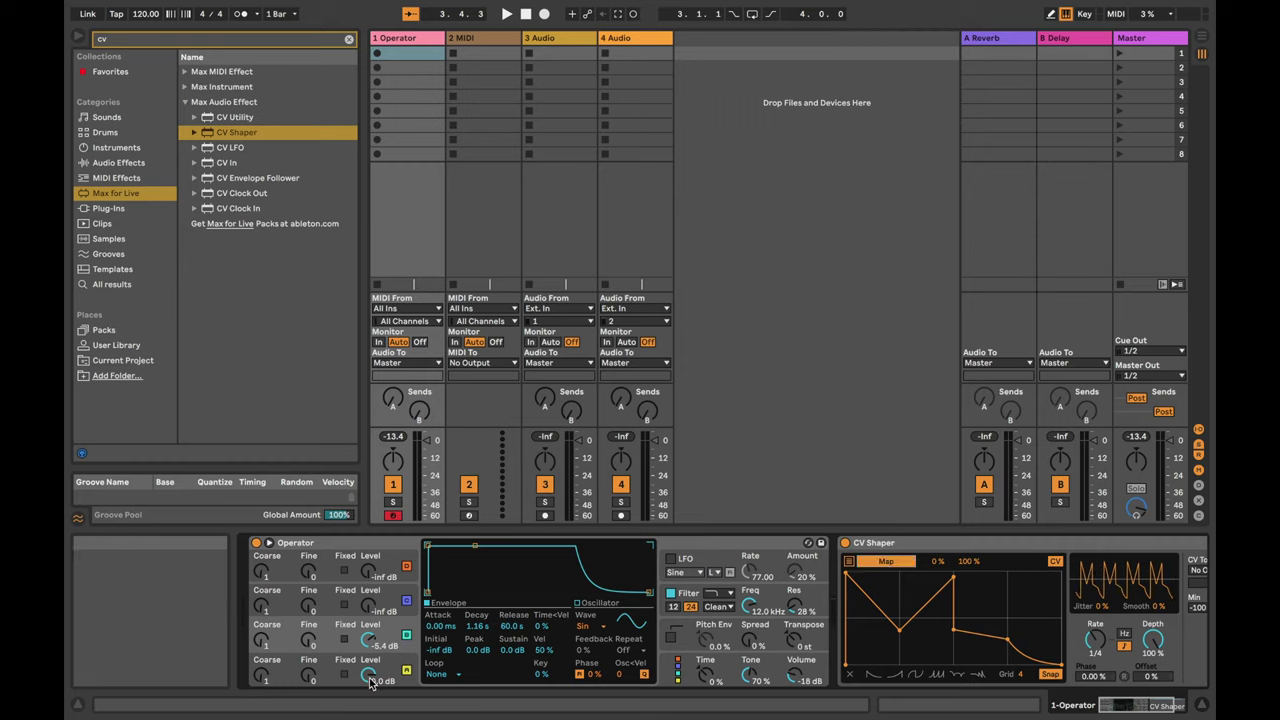
click(365, 645)
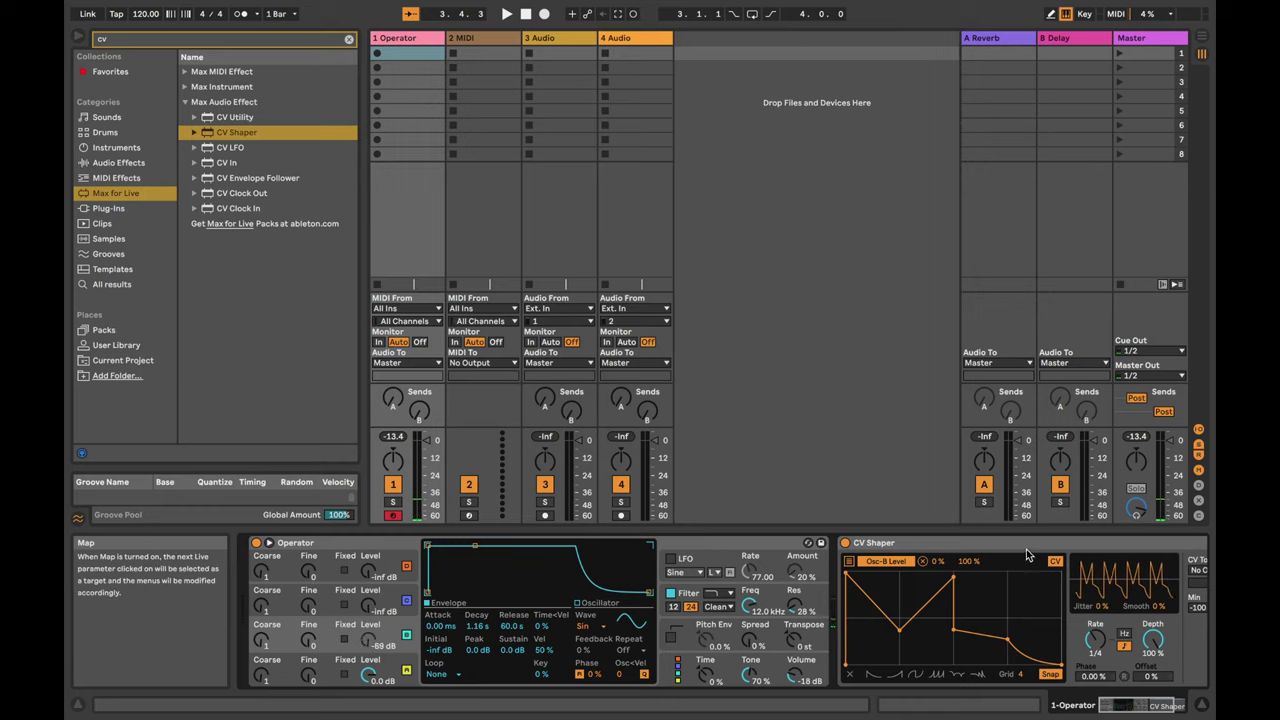
click(923, 561)
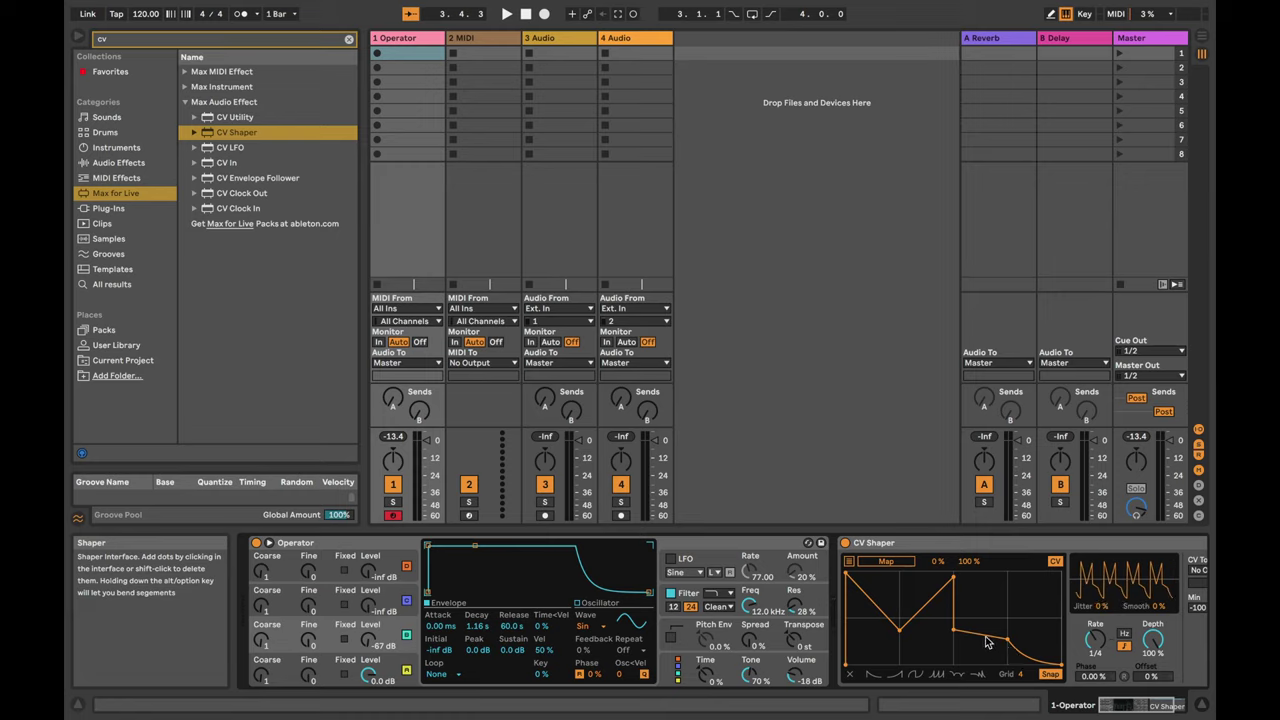
Delete the stock CV Shaper and load TFP - CV Shaper from a 'tfp' search under Max MIDI Effect
click(897, 543)
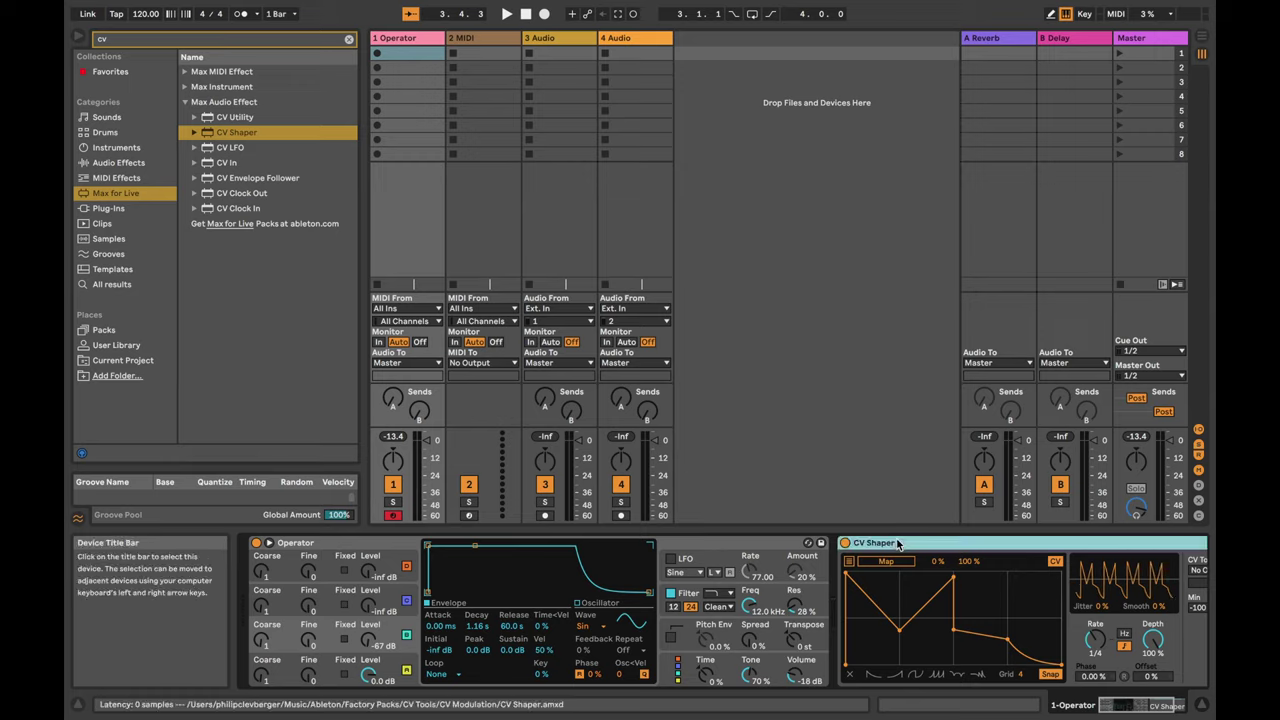
key(Delete)
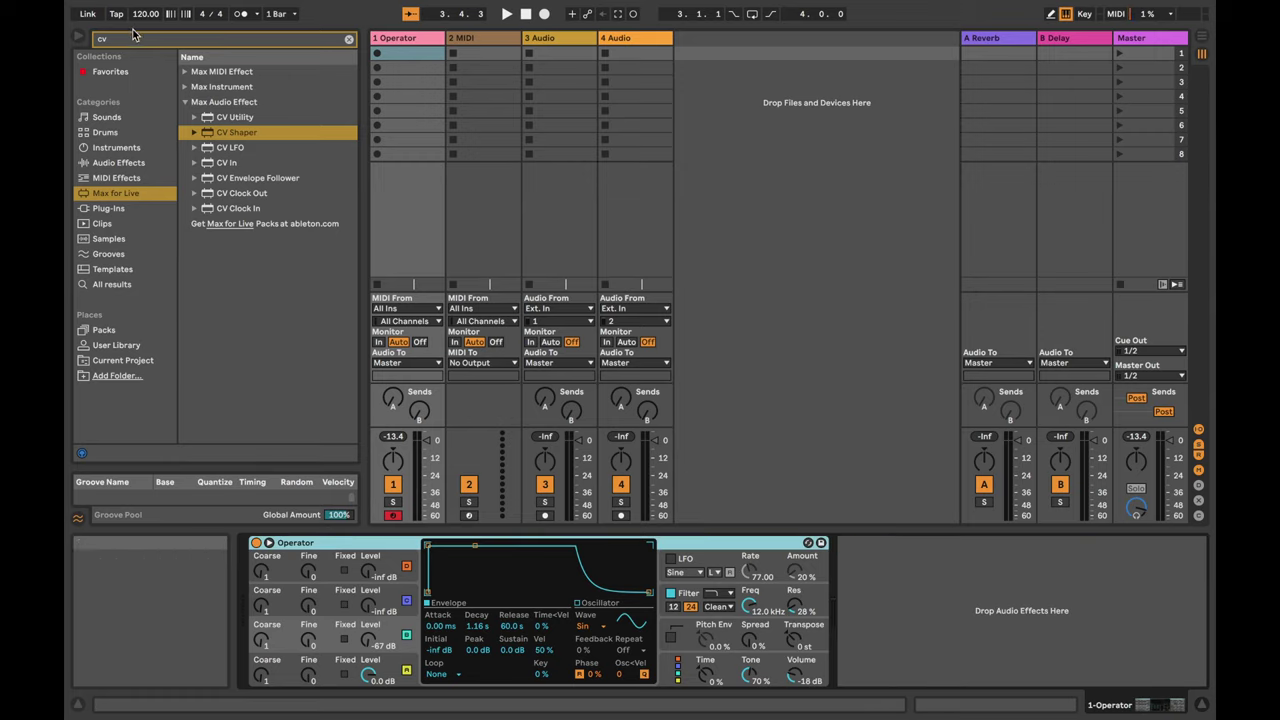
click(128, 40)
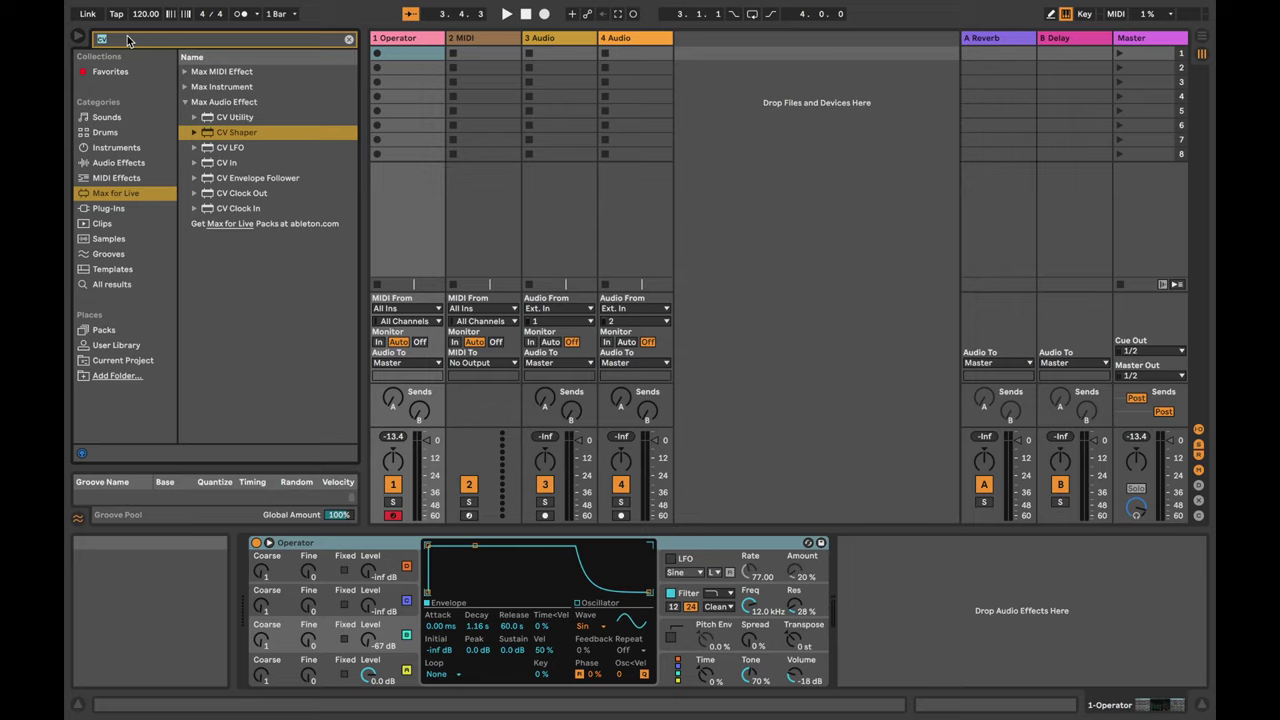
text(tfp)
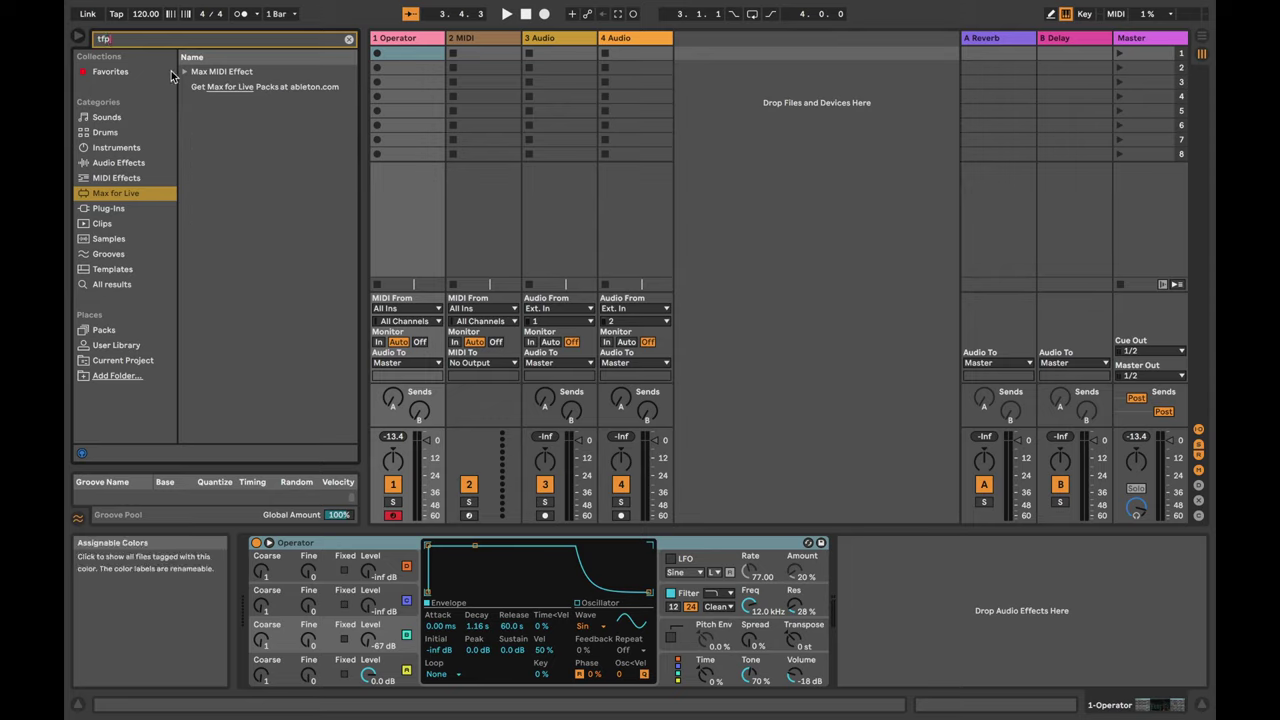
click(185, 72)
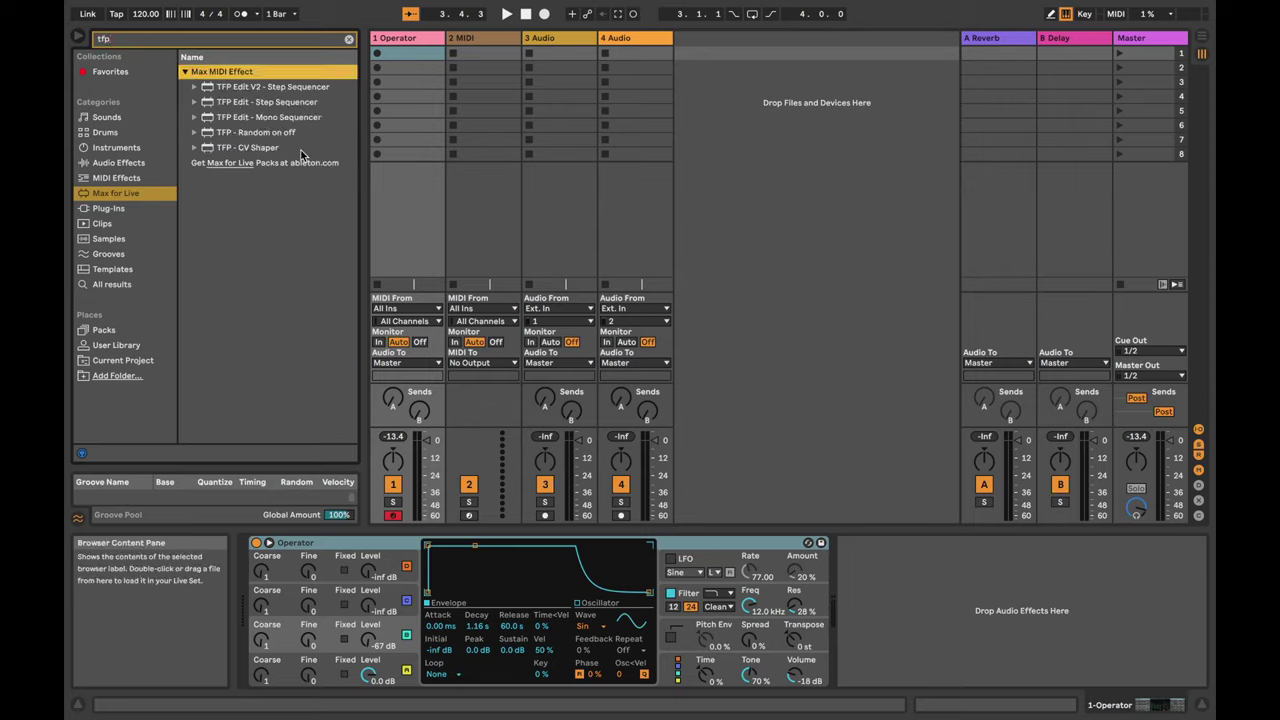
click(247, 147)
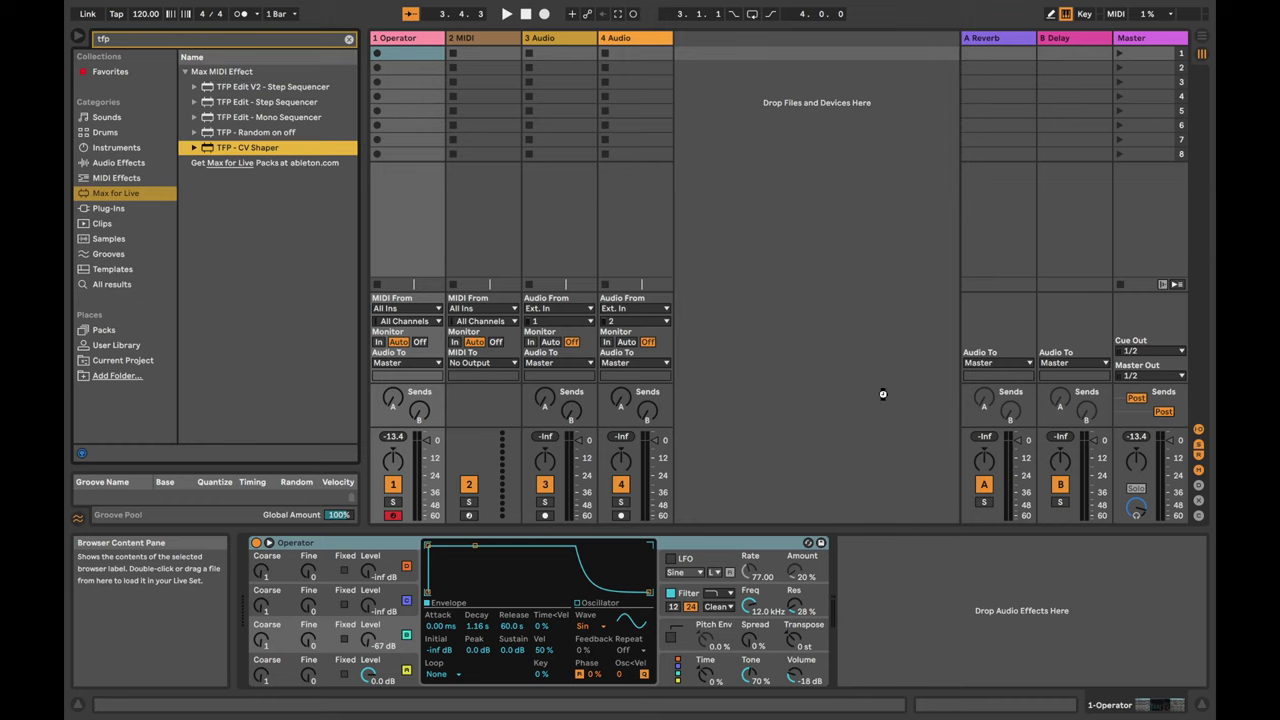
key(Return)
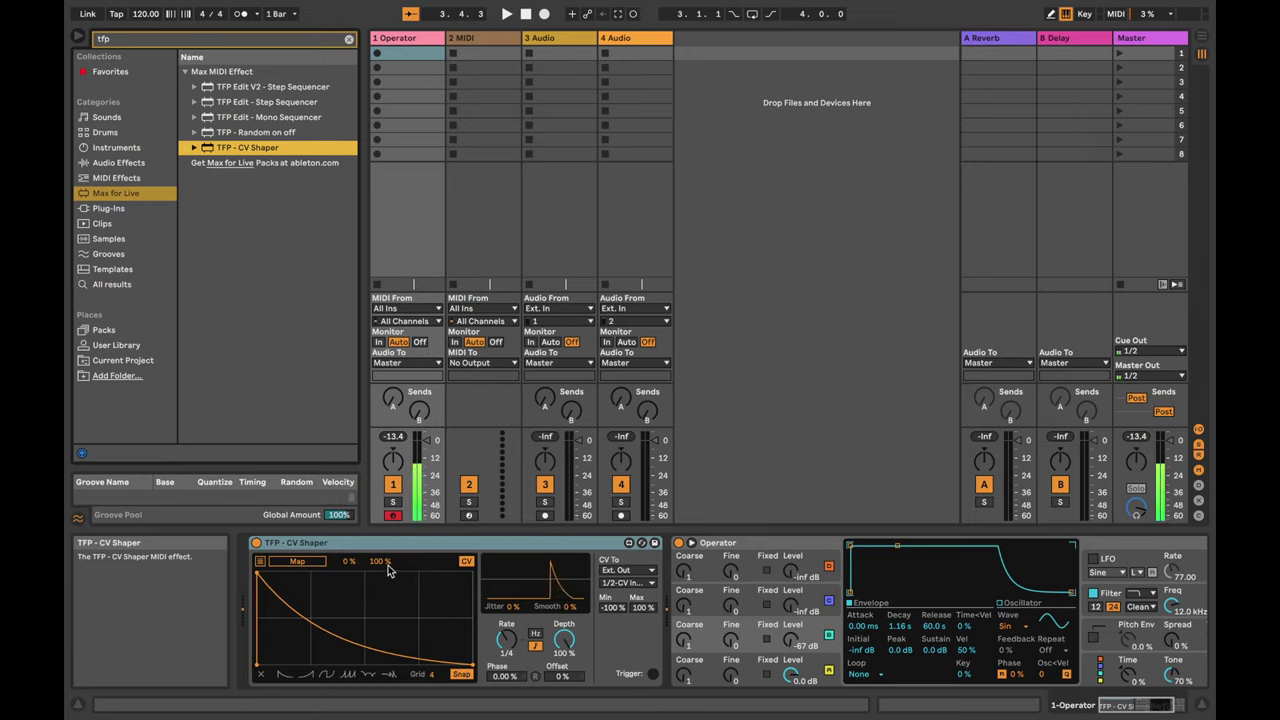
Reshape the TFP - CV Shaper curve into stepped segments and map it to Osc-B Level
drag(320, 622, 364, 619)
click(364, 645)
drag(410, 657, 645, 632)
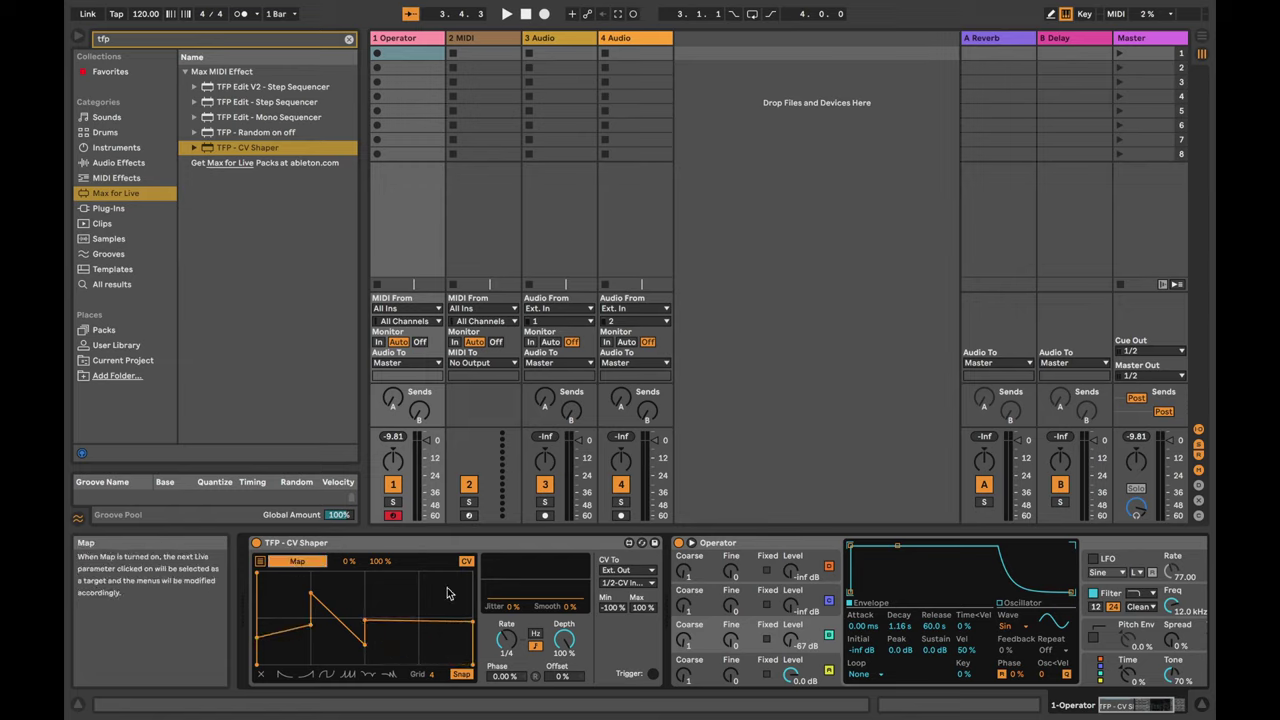
click(793, 645)
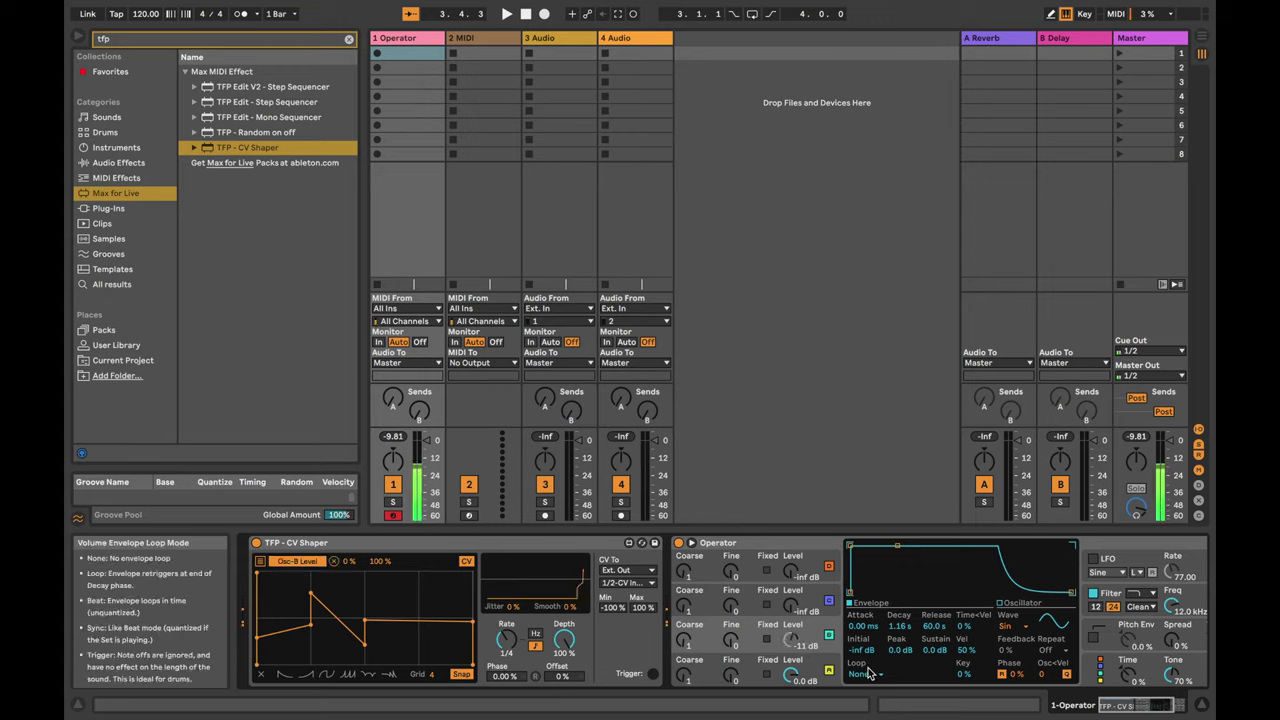
Raise the curve's peak, choose the four-ramp Preset 4 shape and set Rate to 5/16
drag(310, 592, 326, 571)
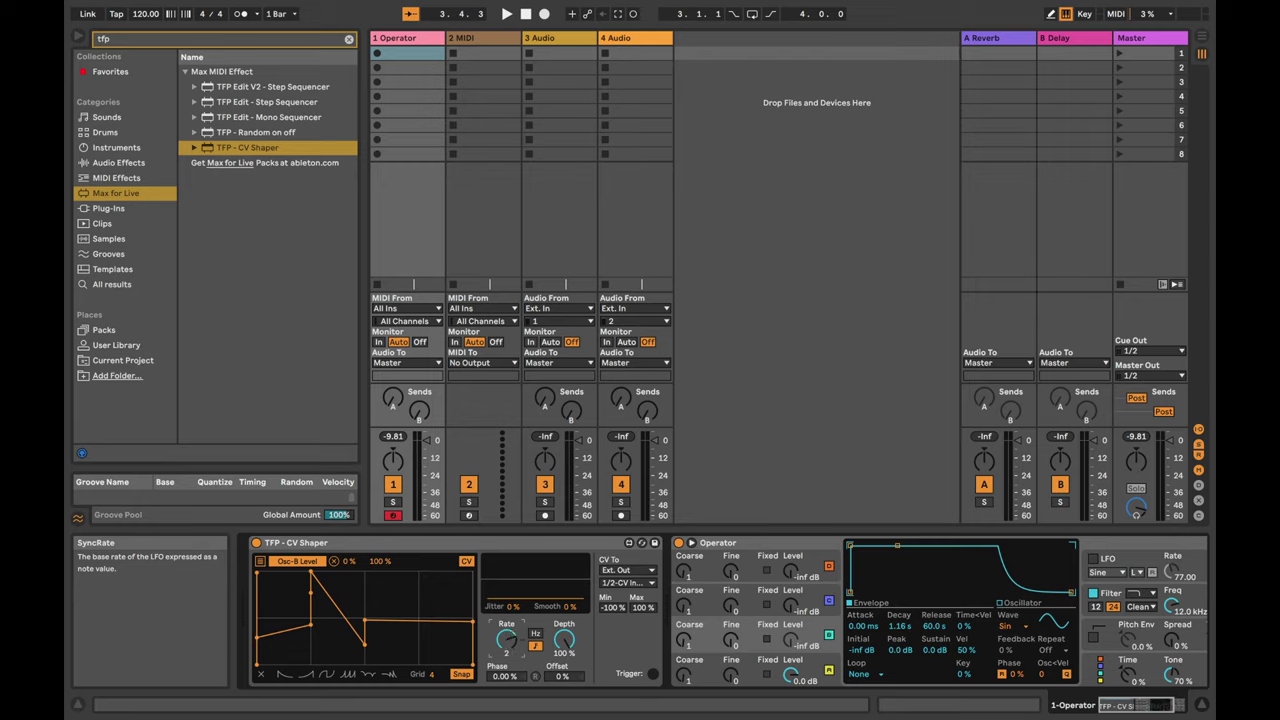
drag(507, 638, 507, 626)
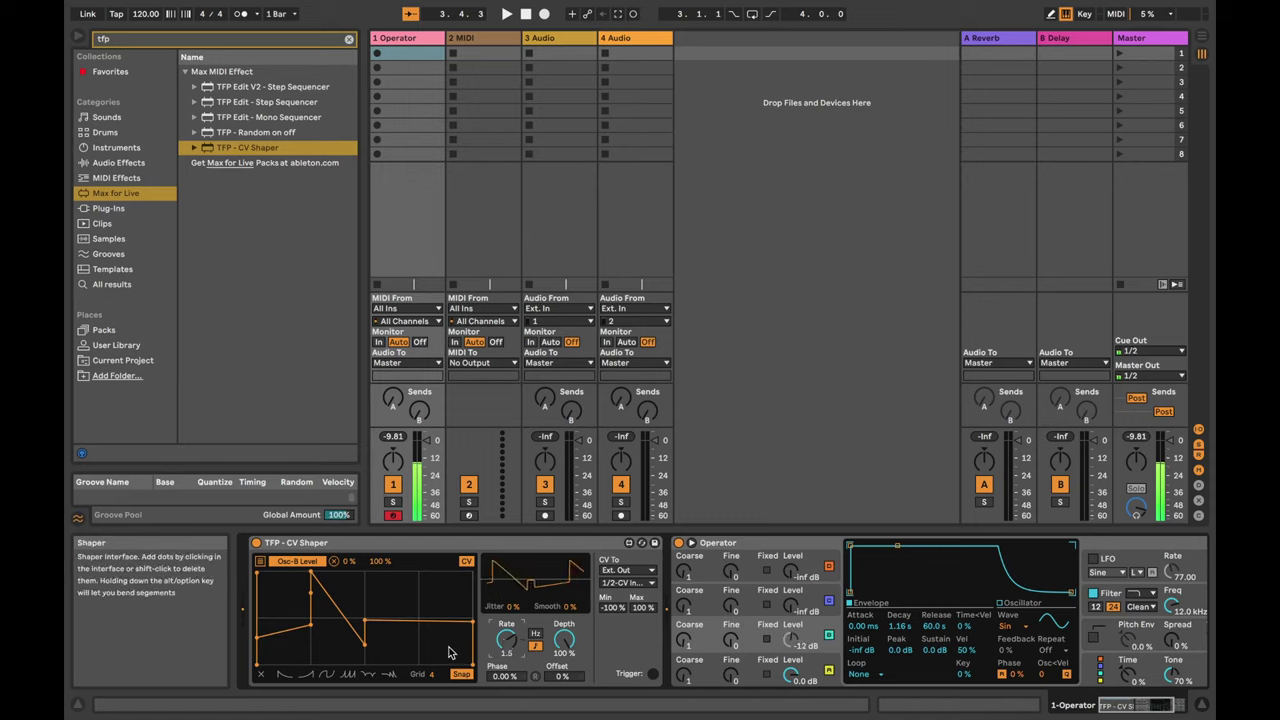
click(348, 677)
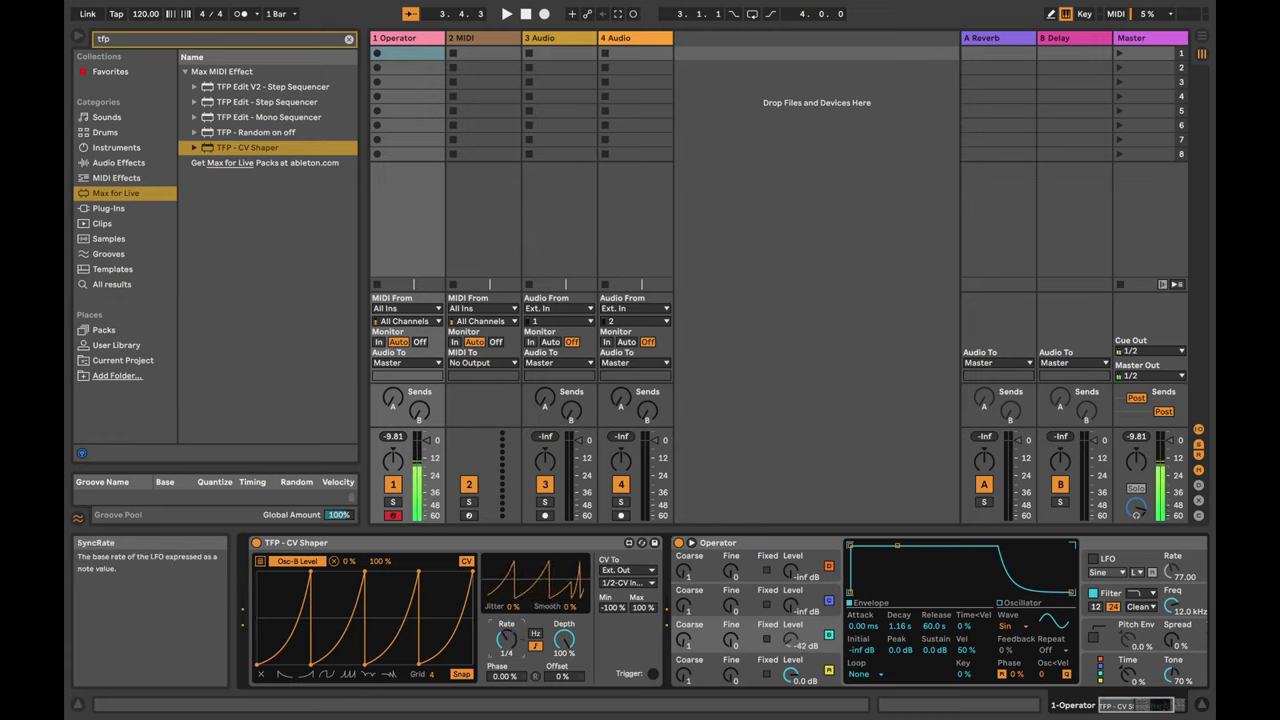
drag(507, 638, 507, 600)
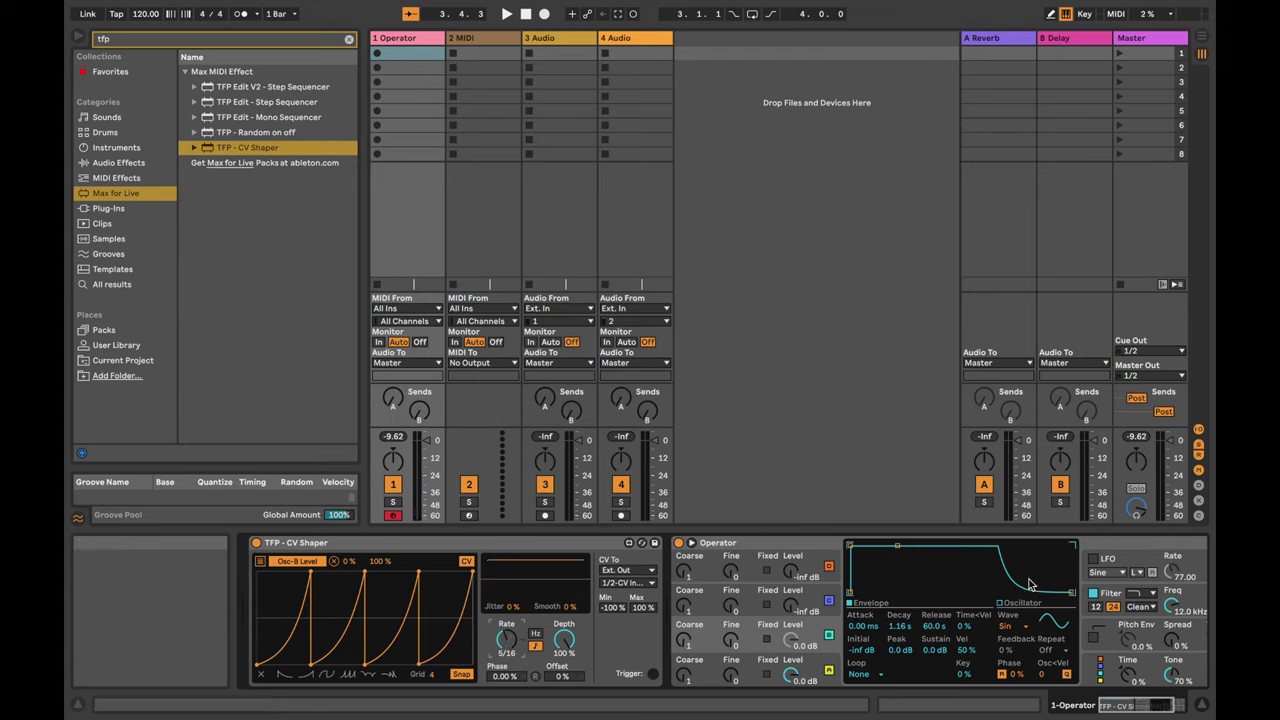
Set the waveform to Noise White and map the shaper to Operator's Volume
click(1004, 626)
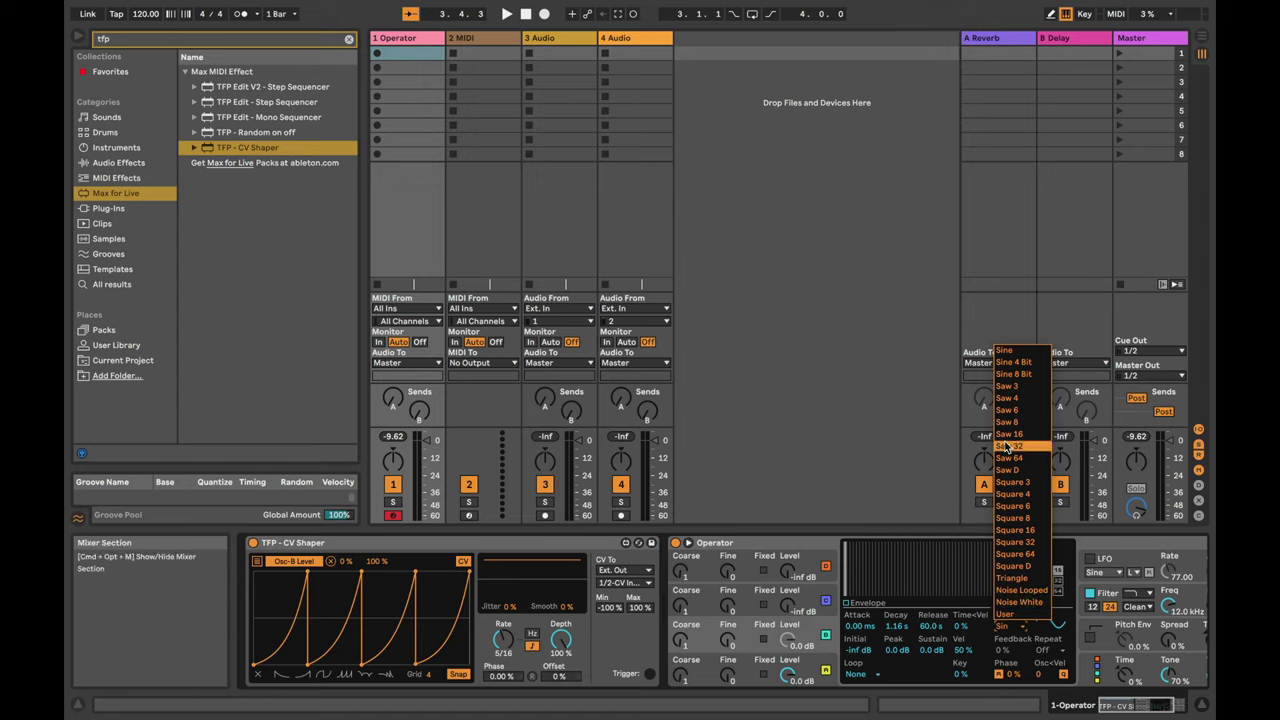
click(1019, 602)
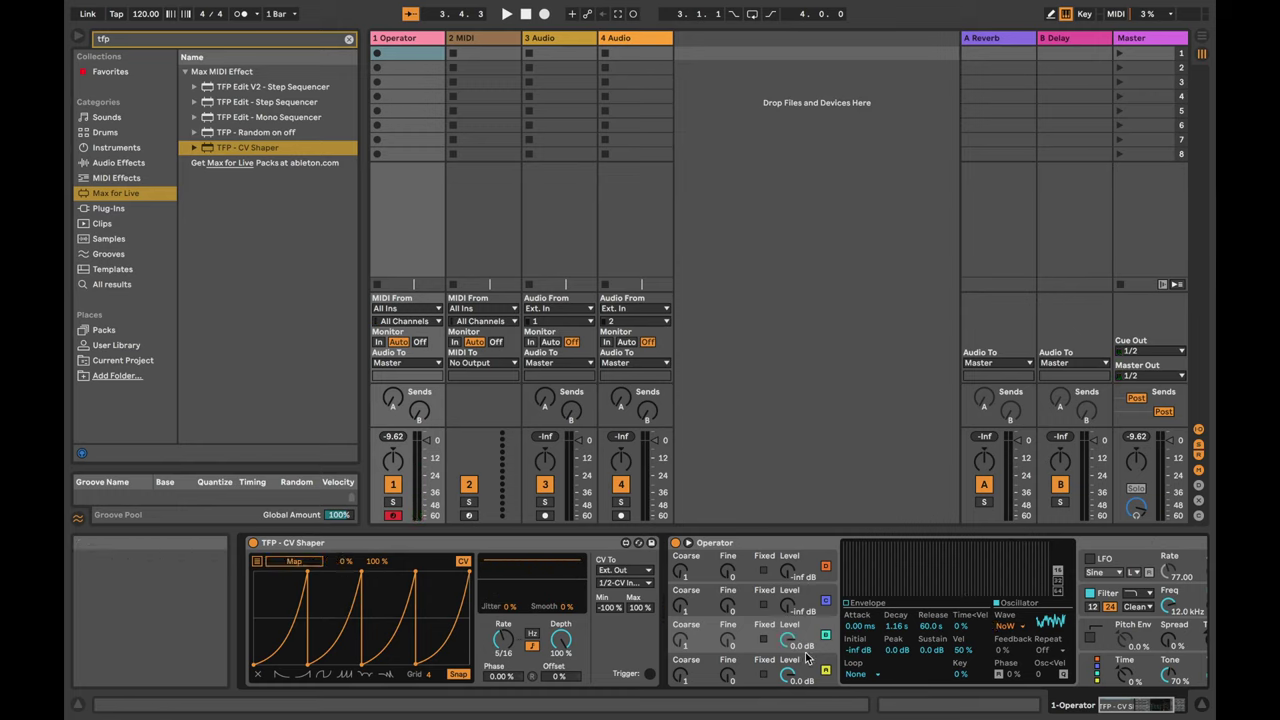
click(300, 562)
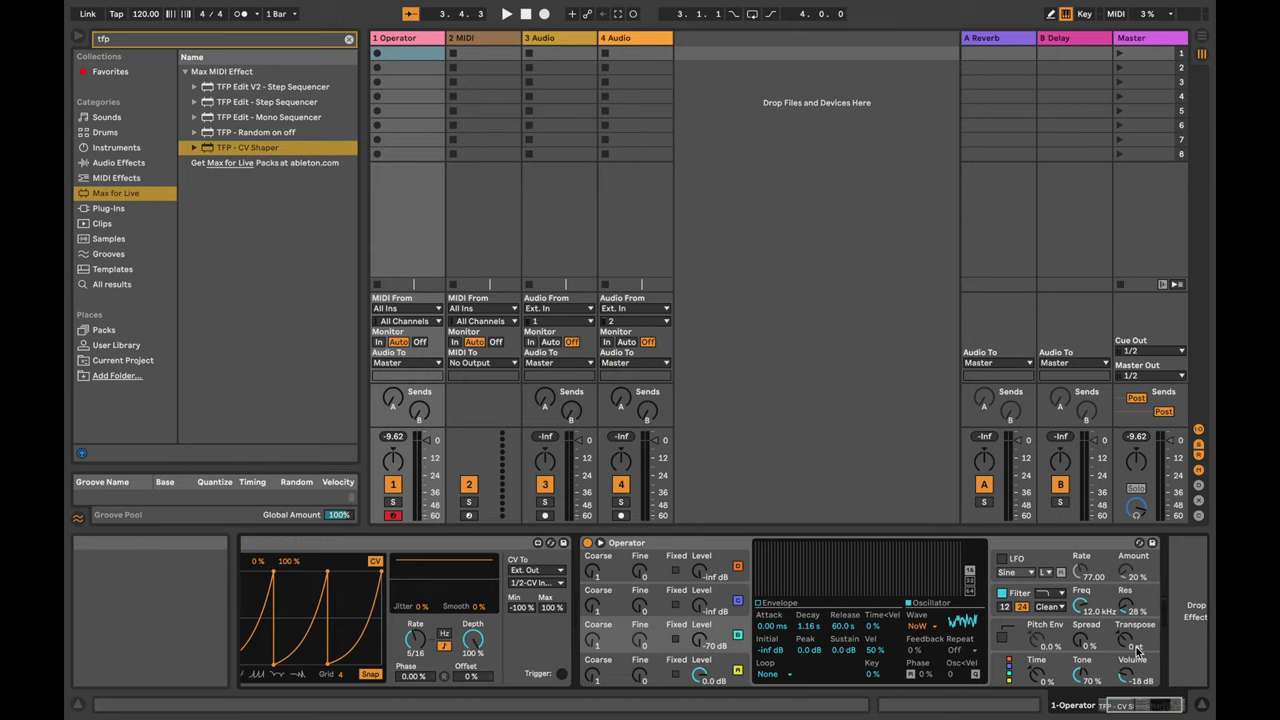
click(1128, 668)
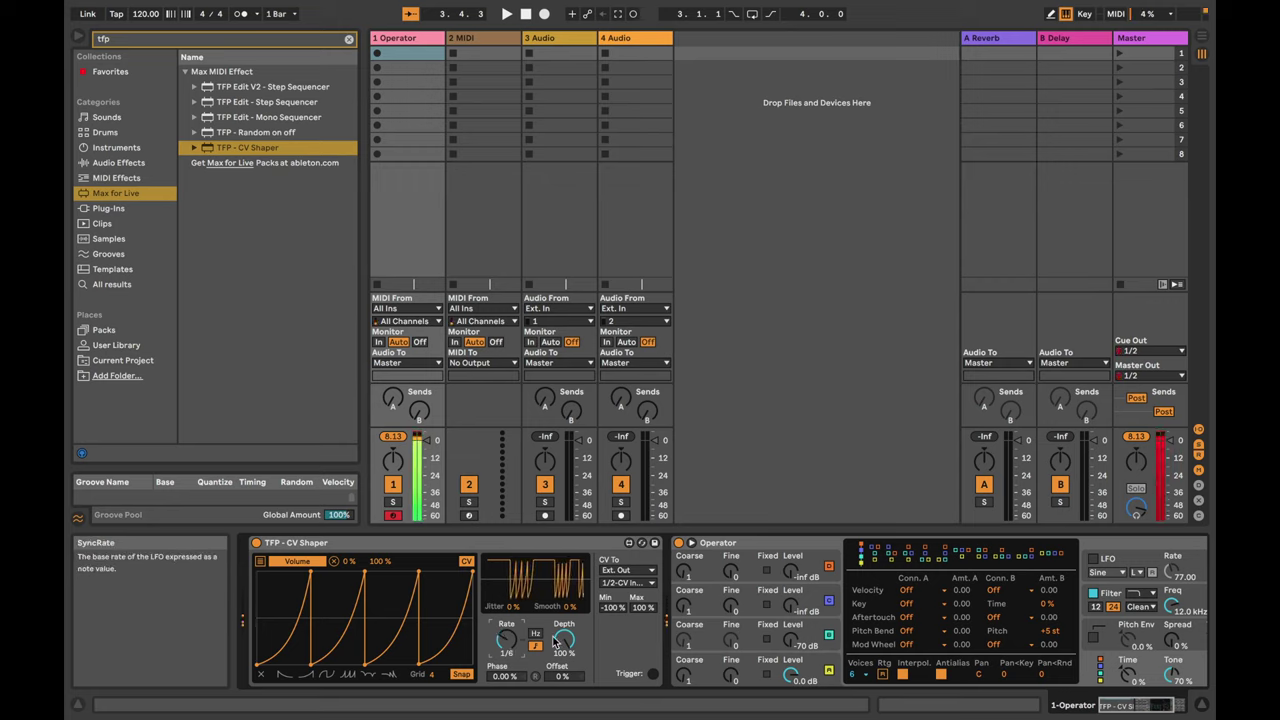
Switch Operator's oscillator A waveform to white noise (NoW)
click(800, 675)
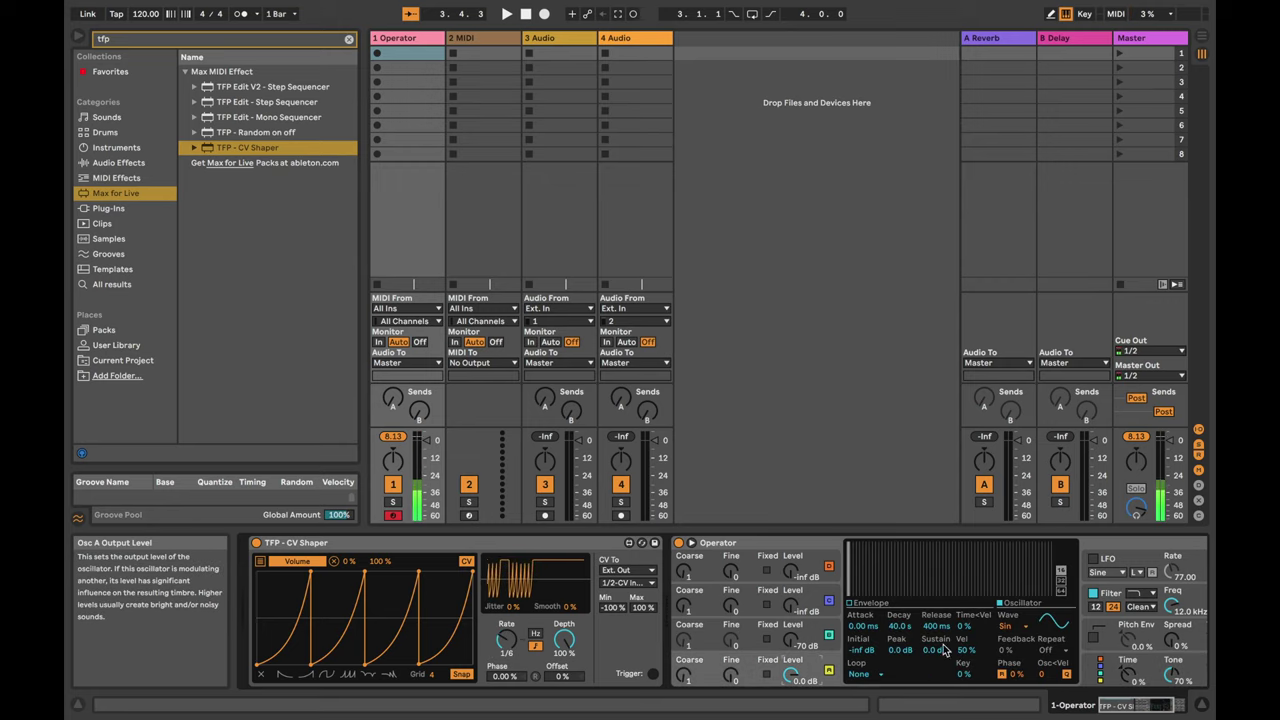
click(1010, 626)
click(1010, 608)
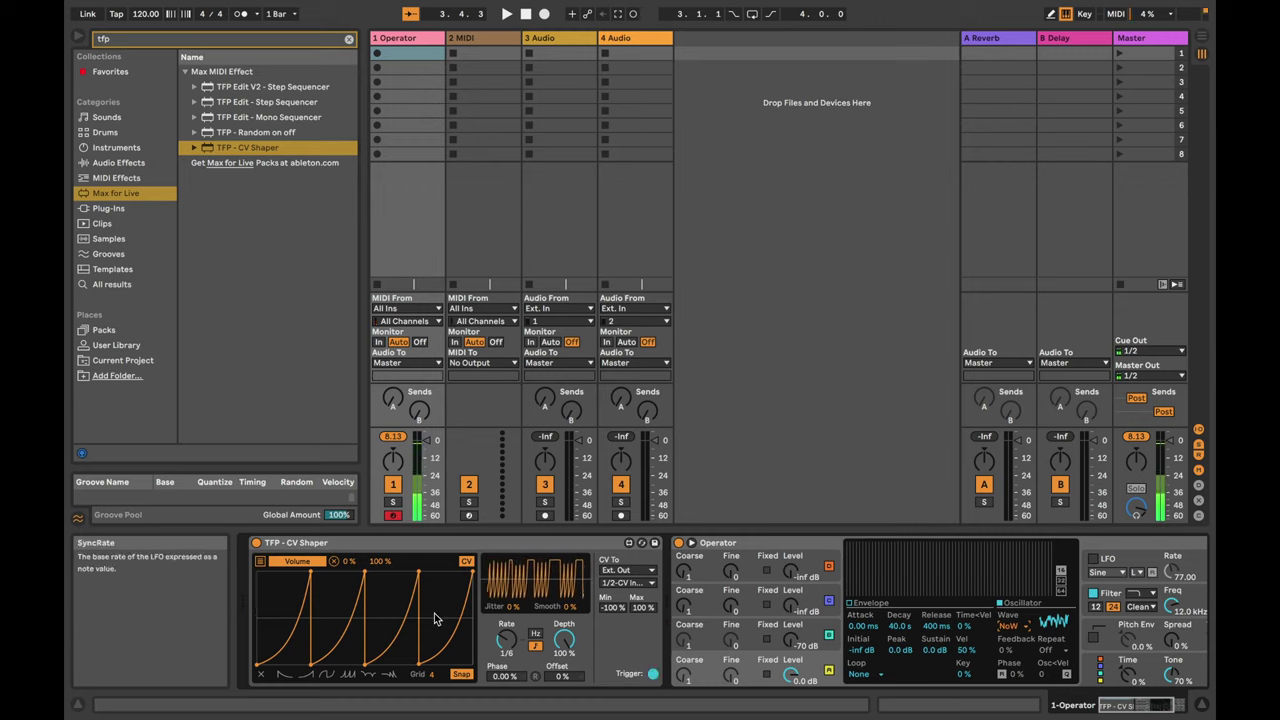
Start from the single-decay preset, add four breakpoints for dips and peaks, and set Rate to 1/12
click(284, 675)
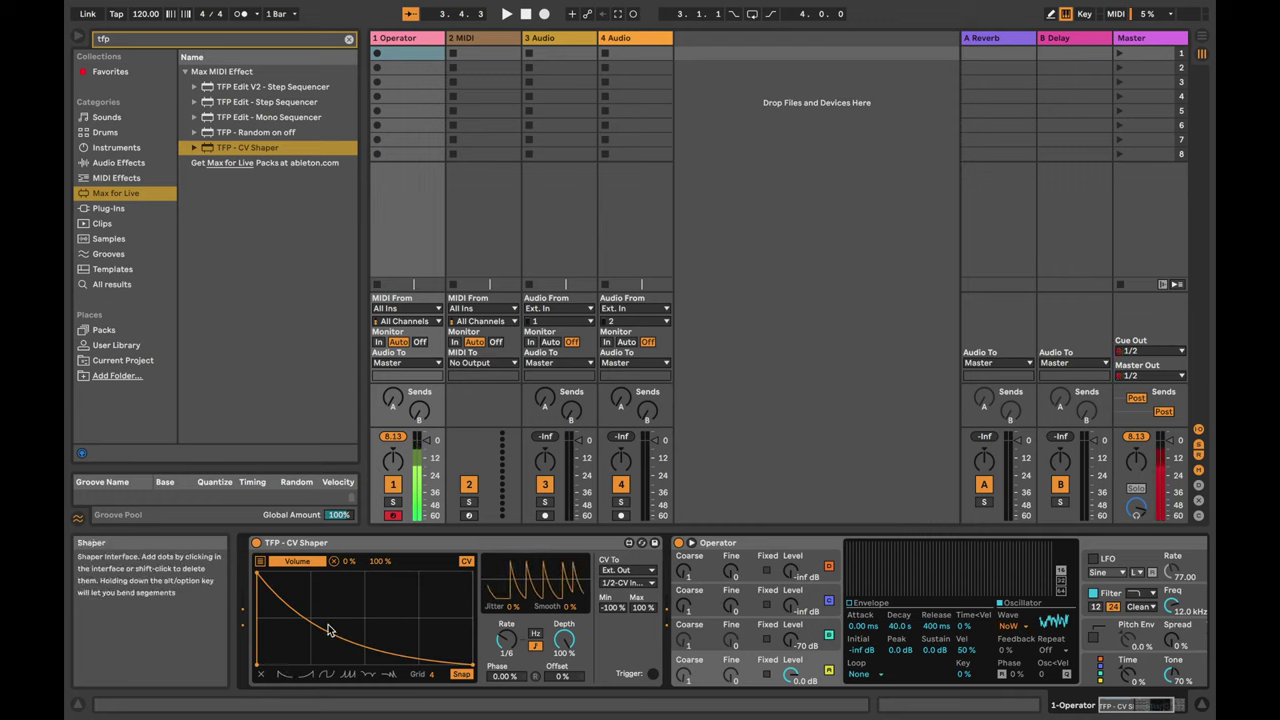
click(310, 650)
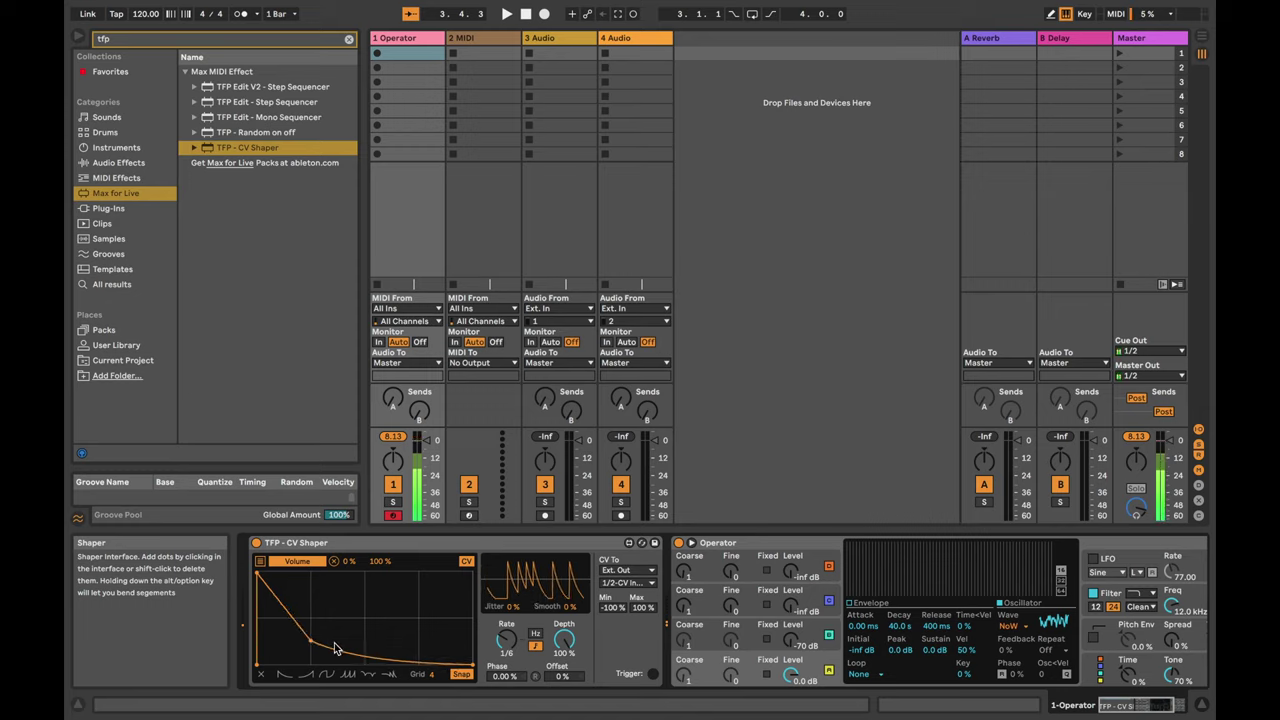
click(364, 593)
click(418, 595)
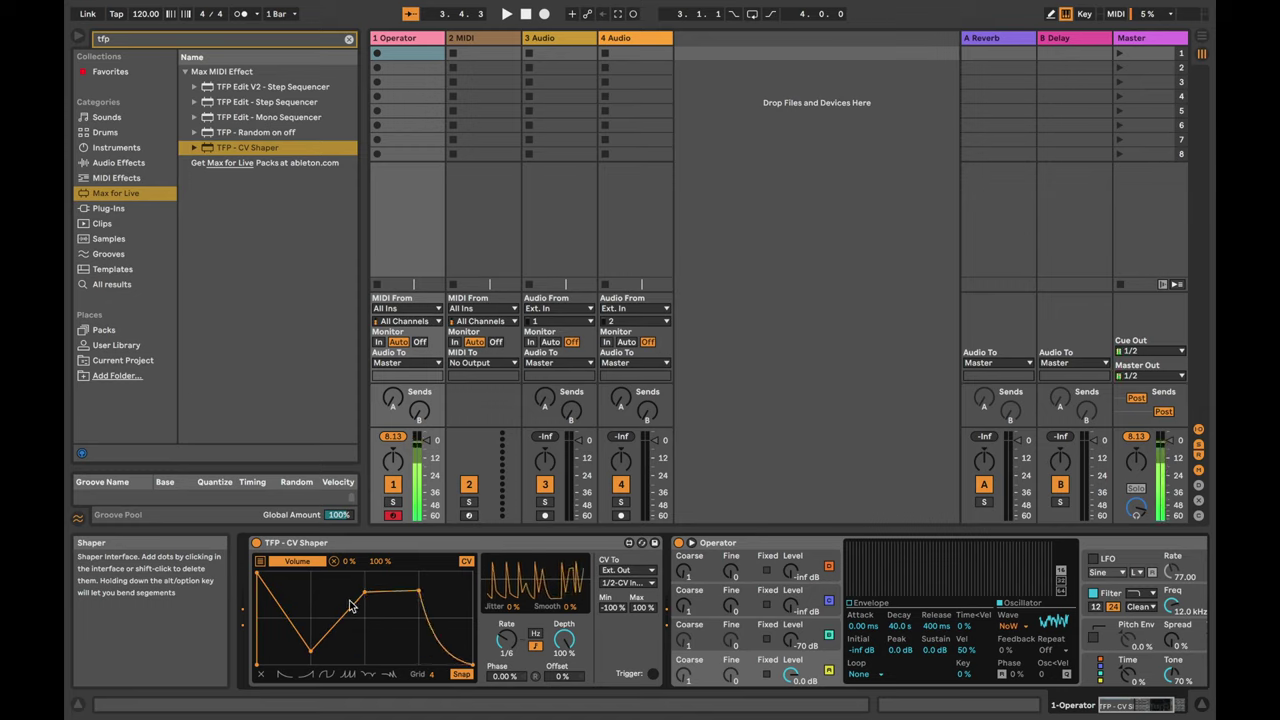
click(365, 658)
drag(507, 640, 507, 672)
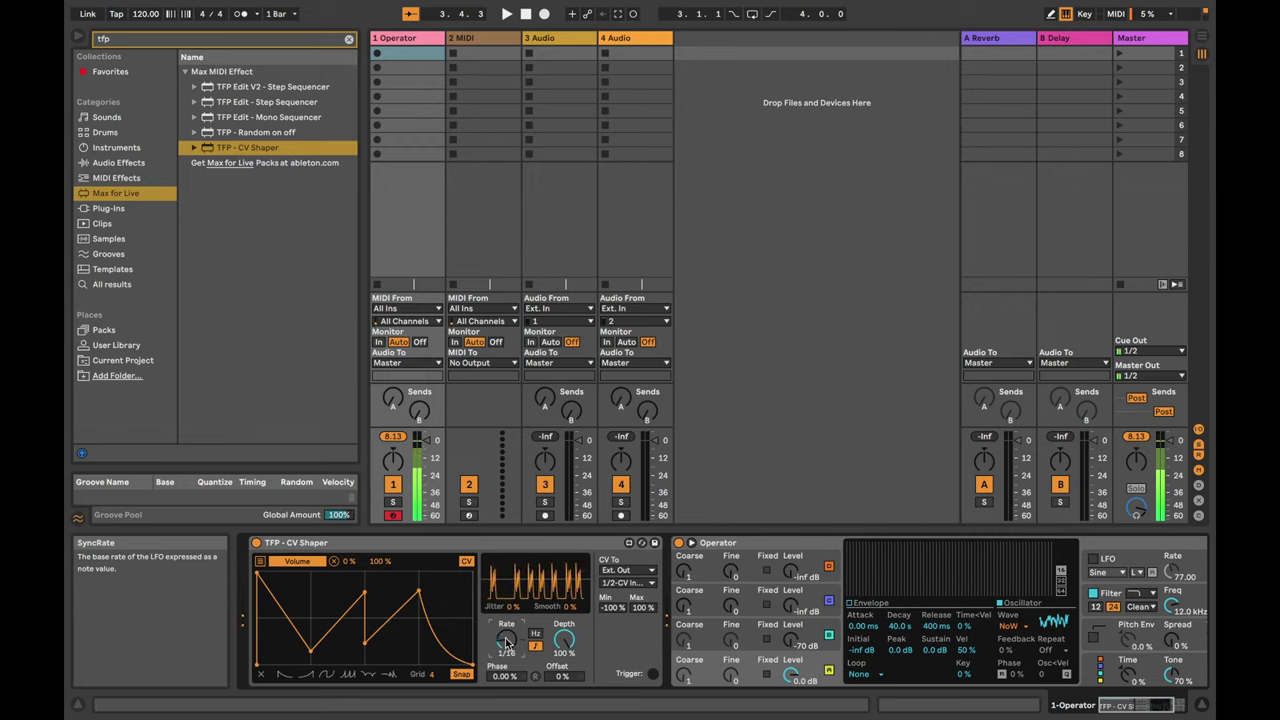
Delete the CV Shaper and set Operator's oscillator waveform back to Sine
click(488, 545)
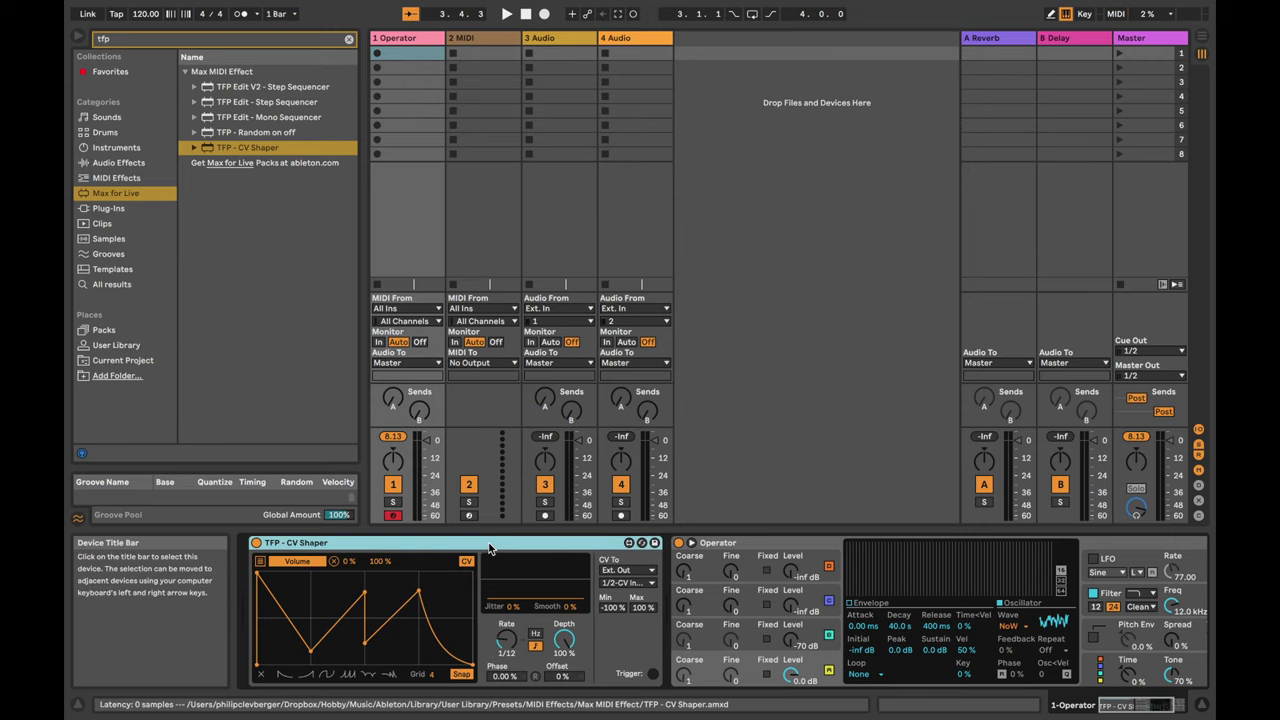
key(Delete)
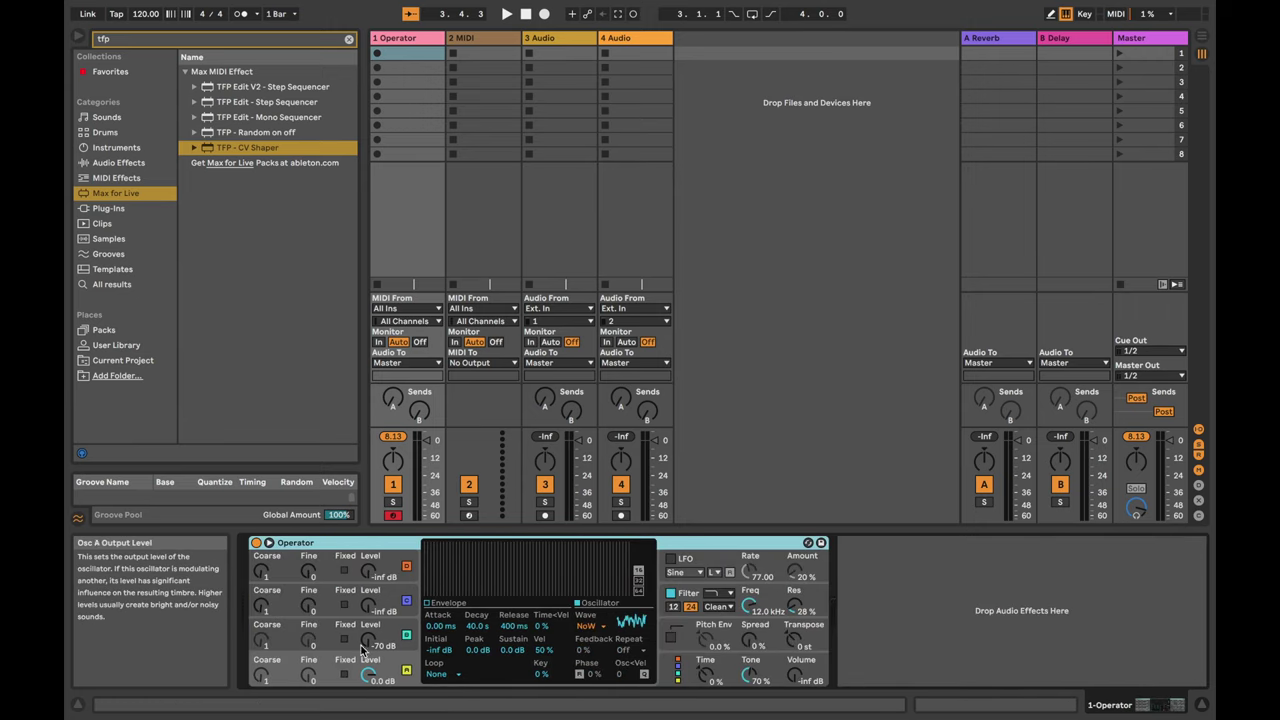
click(594, 625)
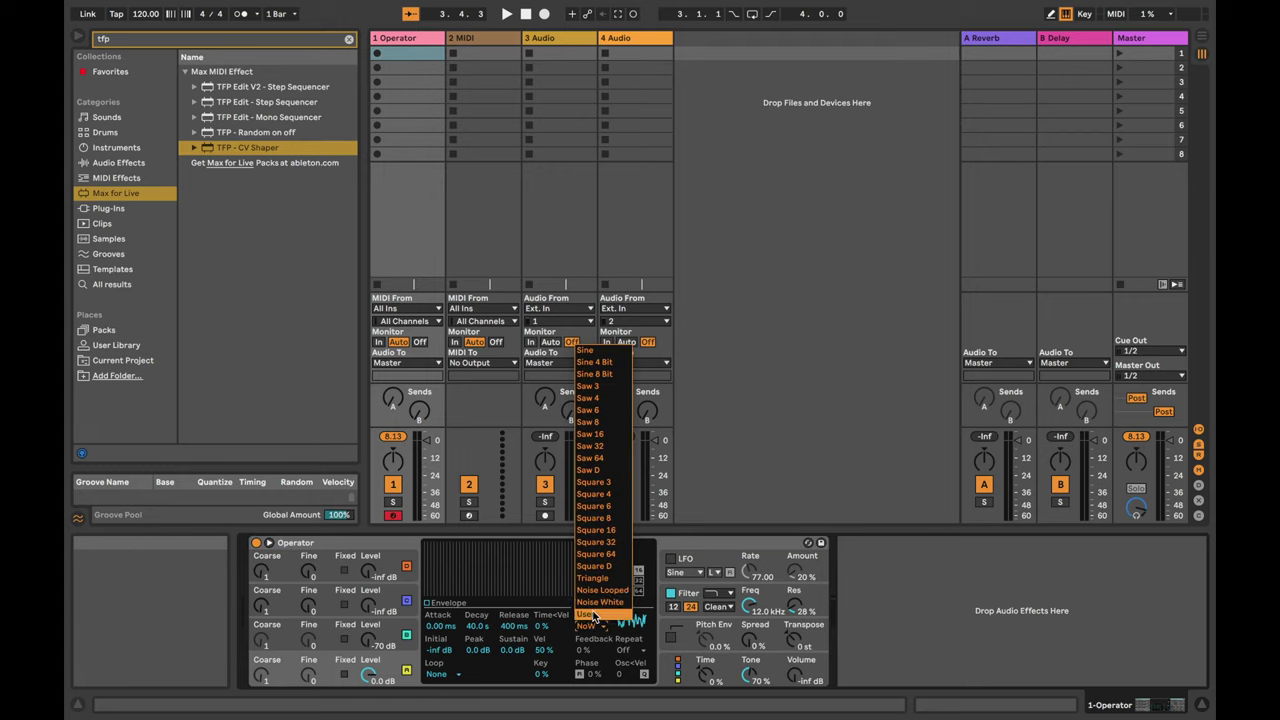
click(590, 351)
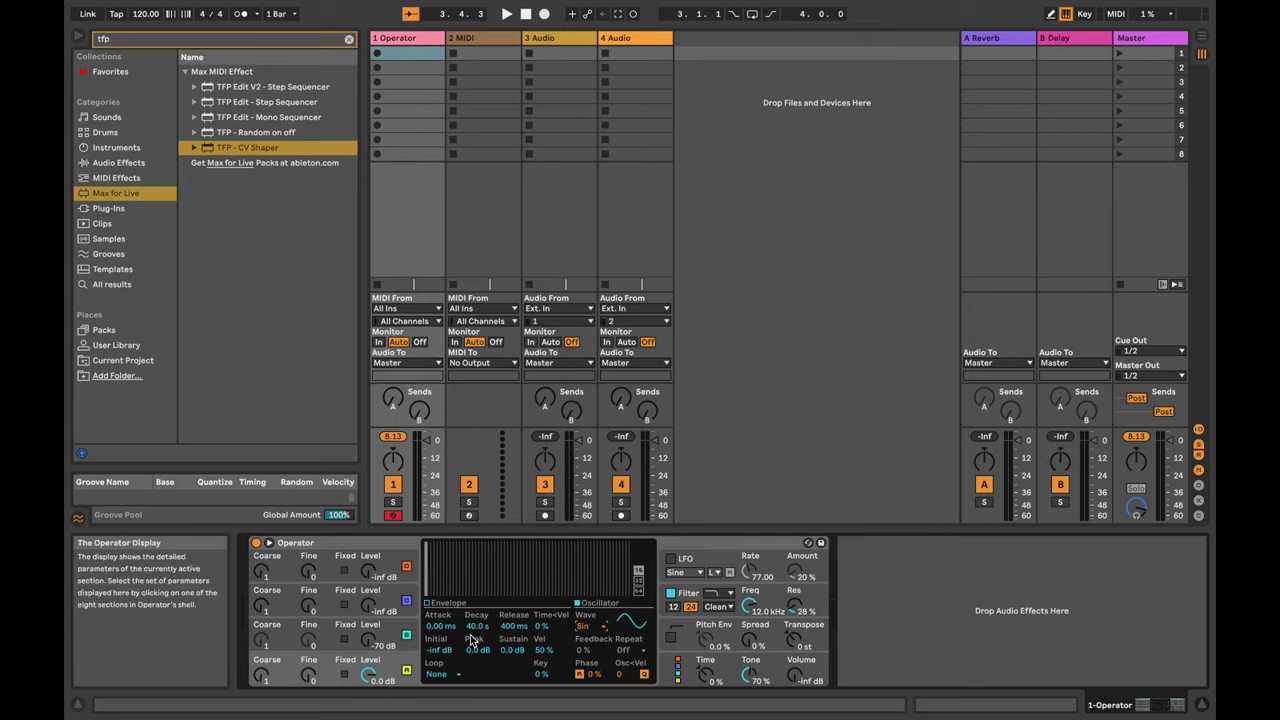
Raise the third oscillator's output level in Operator
click(458, 605)
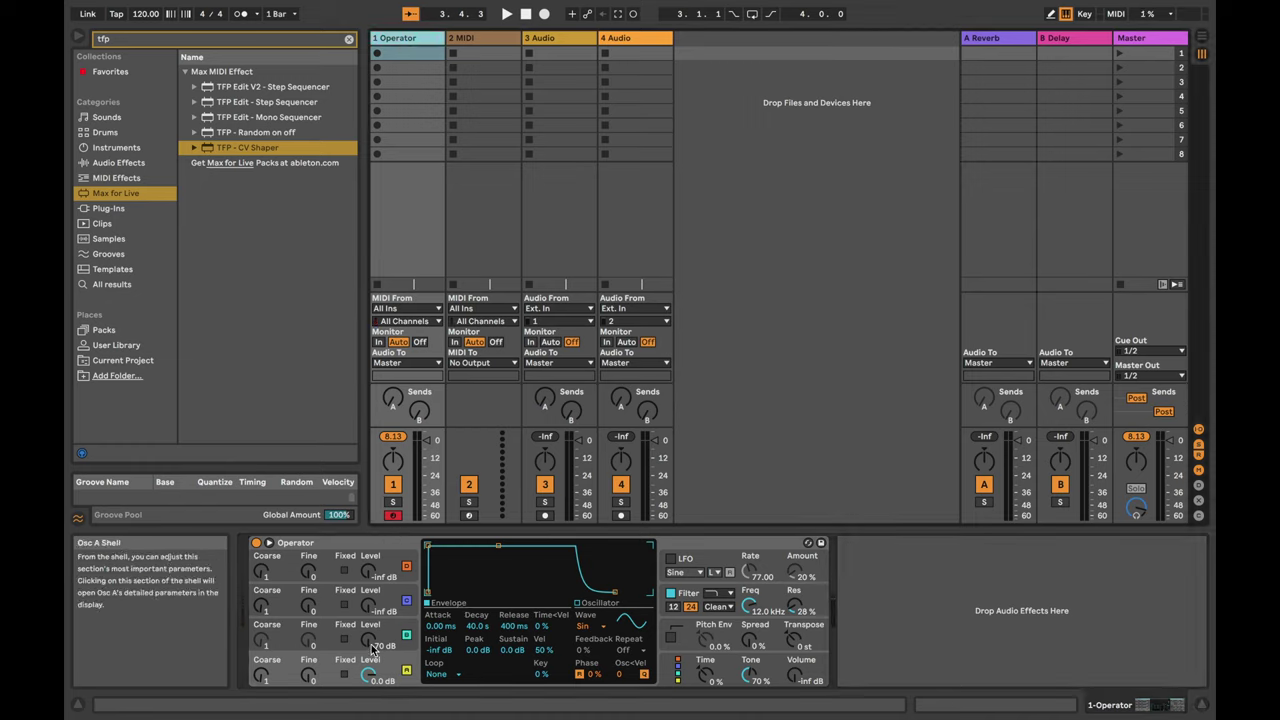
drag(372, 645, 372, 660)
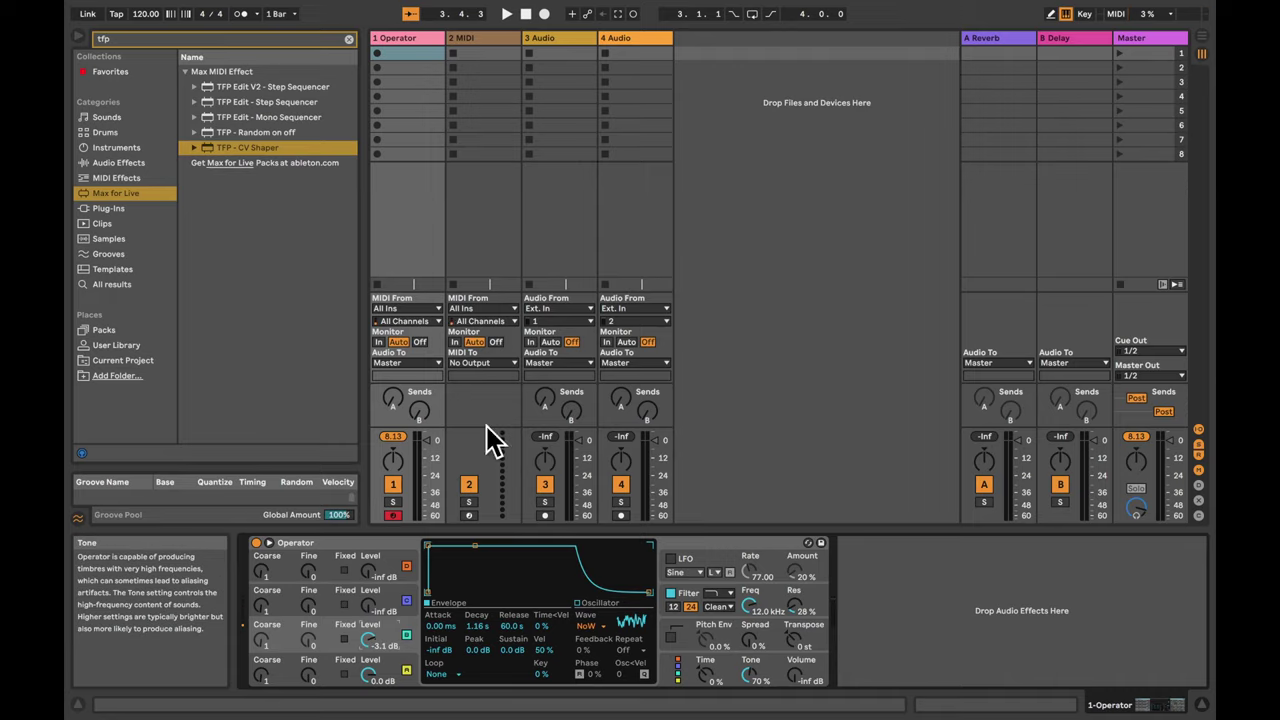
click(336, 546)
Replace Operator with a fresh default Operator from Instruments, then list the Max for Live devices
key(Delete)
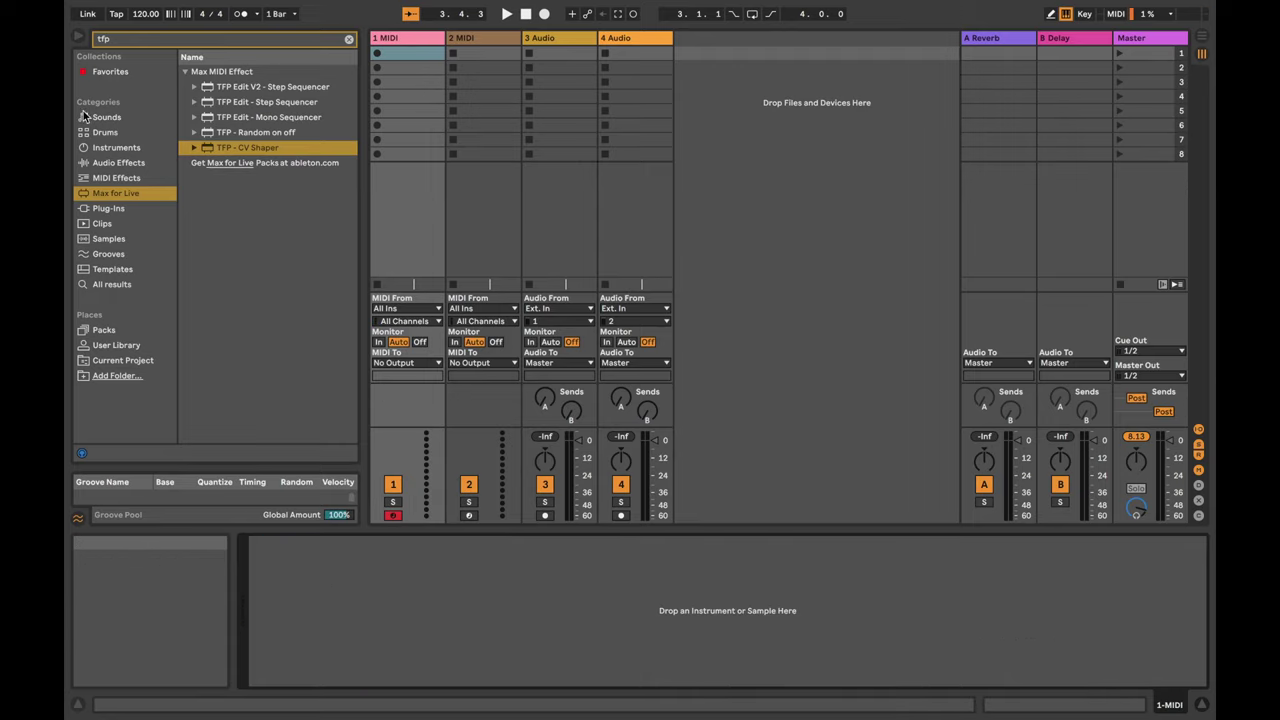
click(120, 160)
click(122, 150)
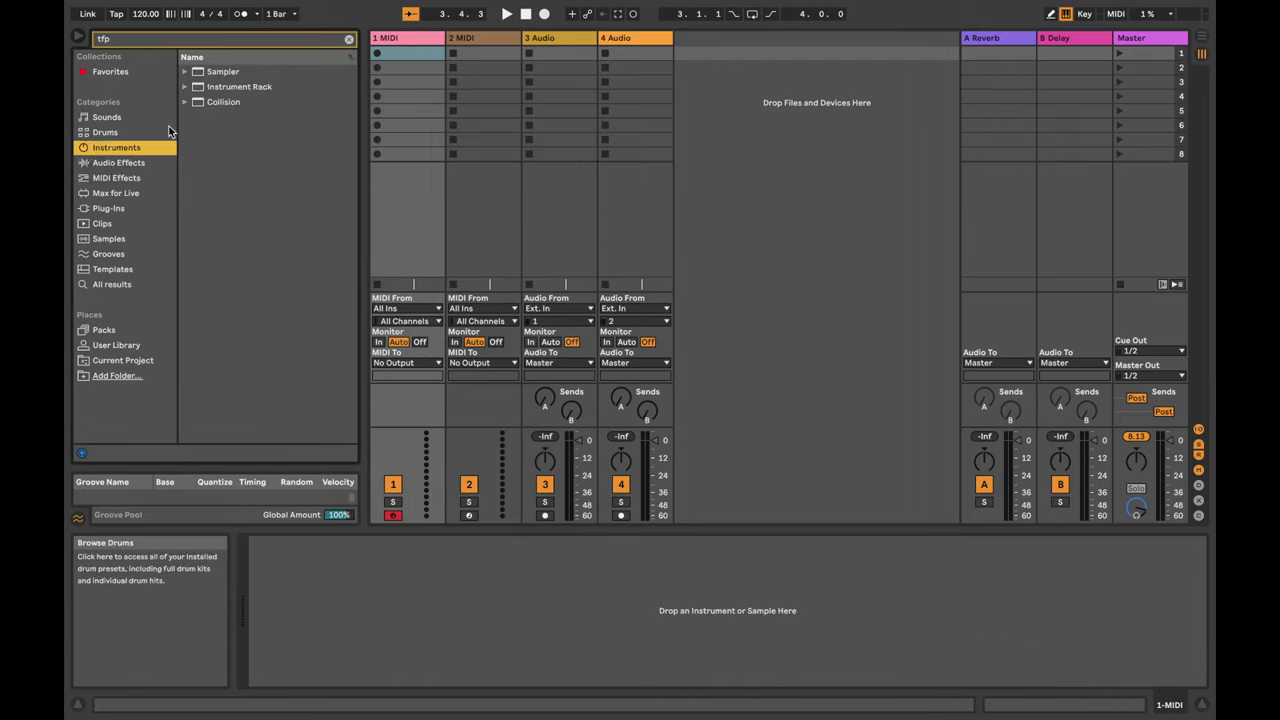
click(156, 41)
key(BackSpace)
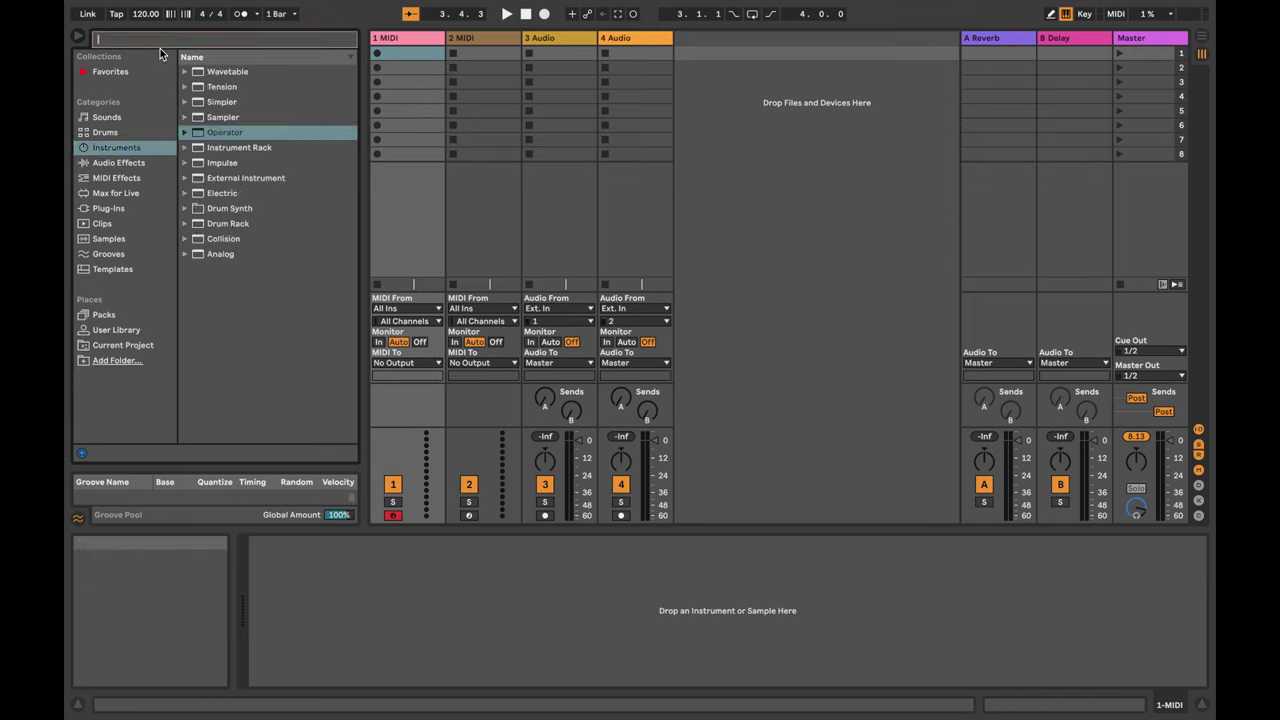
click(240, 133)
double_click(240, 133)
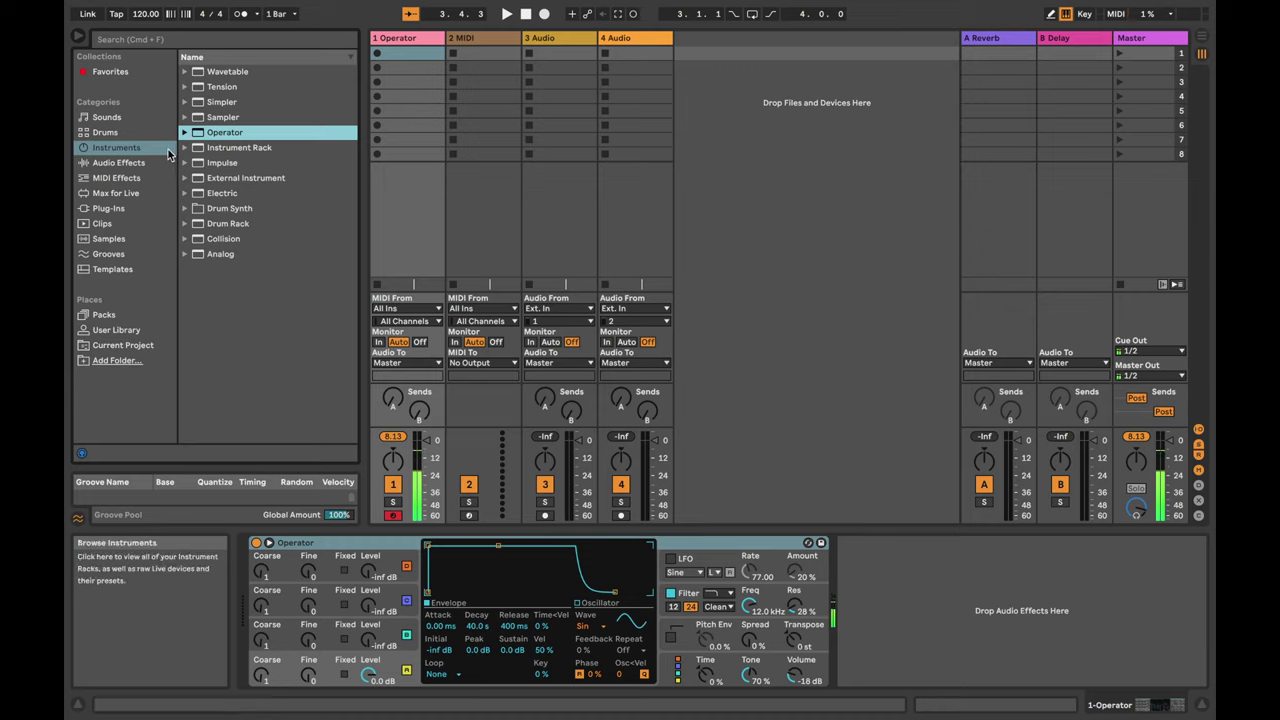
click(136, 193)
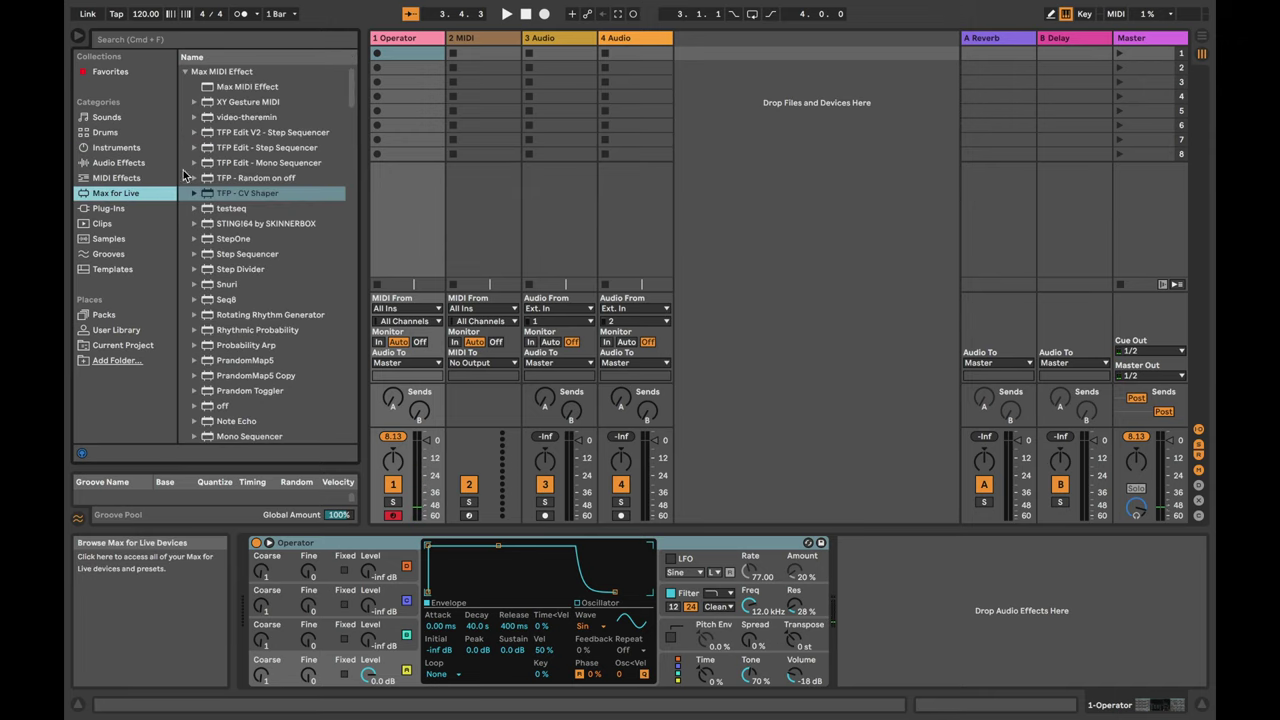
Load TFP Edit V2 - Step Sequencer from the Max for Live list onto track 1
double_click(258, 134)
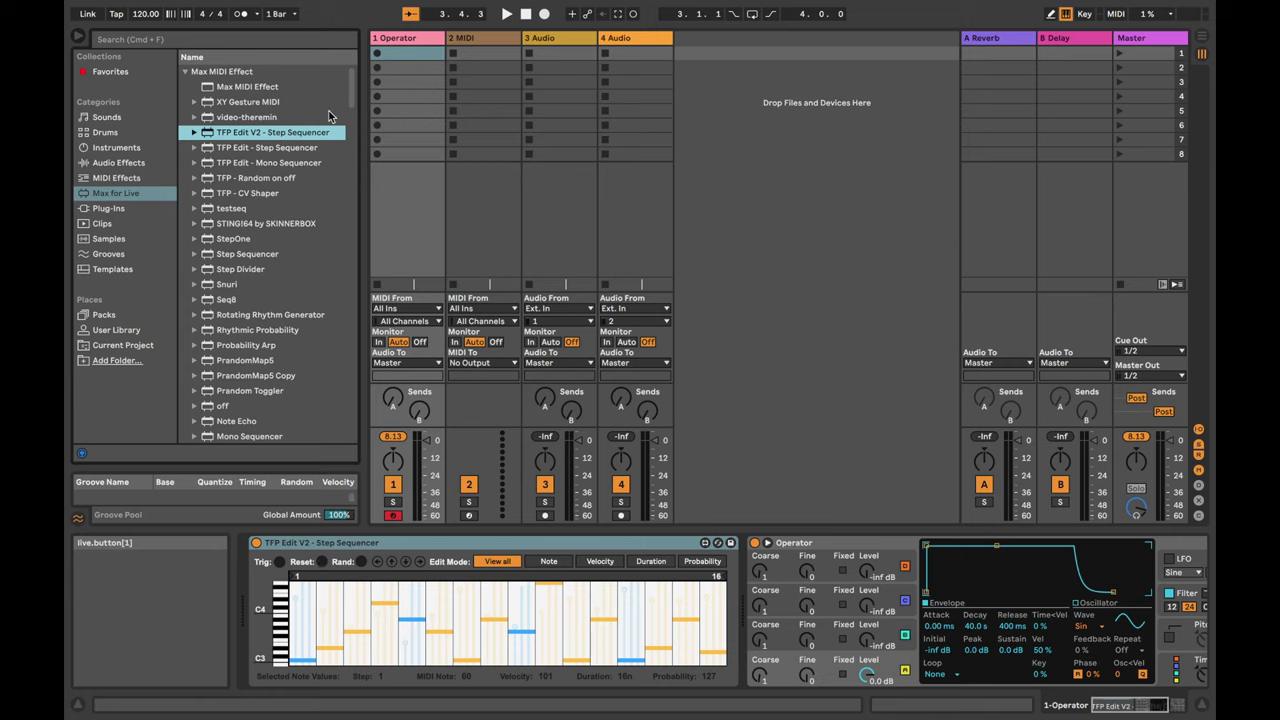
Create a clip in slot 1 and draw C3 notes at 1.1, 1.1.3, 1.2, 1.2.2, 1.2.3, 1.3.3 and 1.4.3
double_click(406, 53)
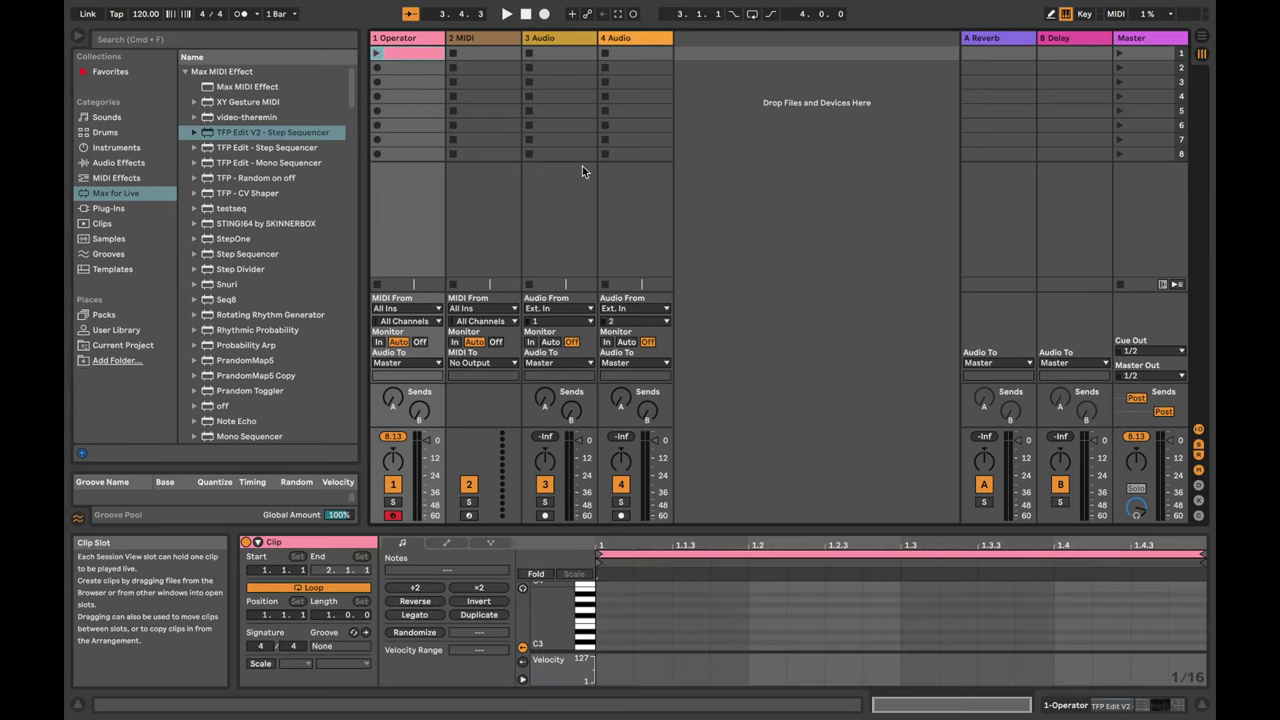
click(1049, 13)
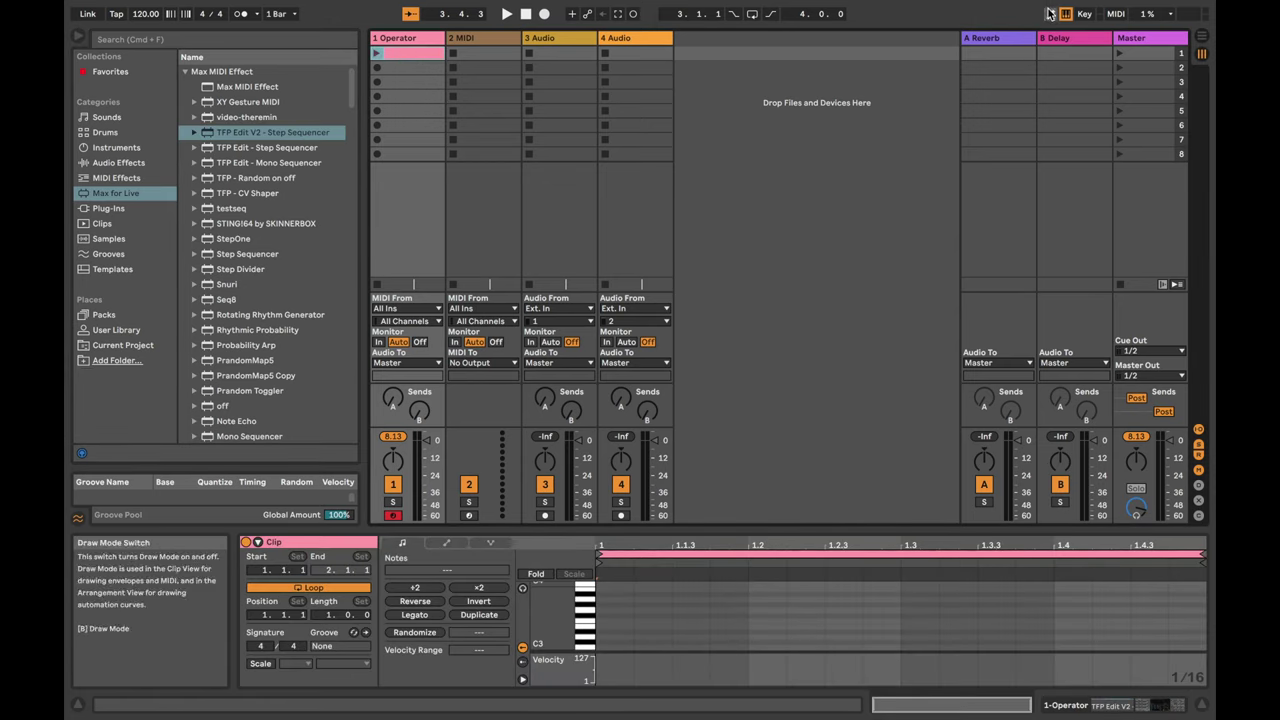
click(615, 646)
click(690, 646)
click(768, 646)
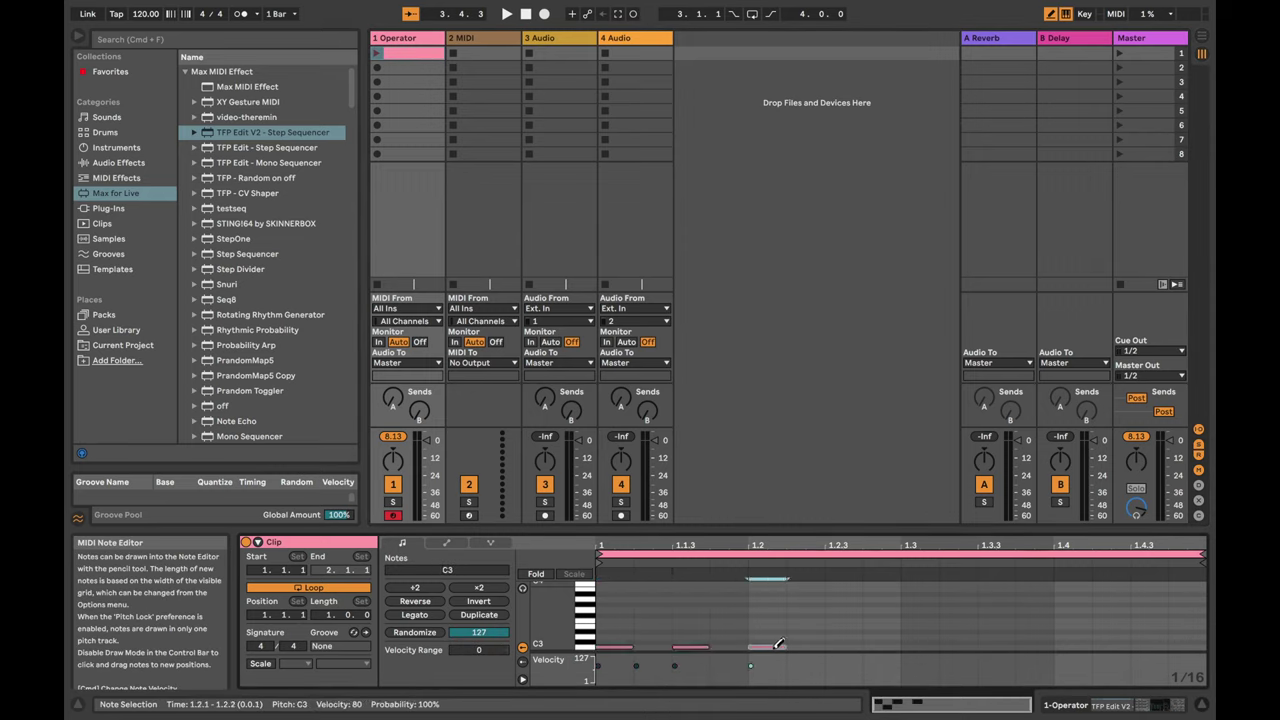
drag(778, 643, 858, 644)
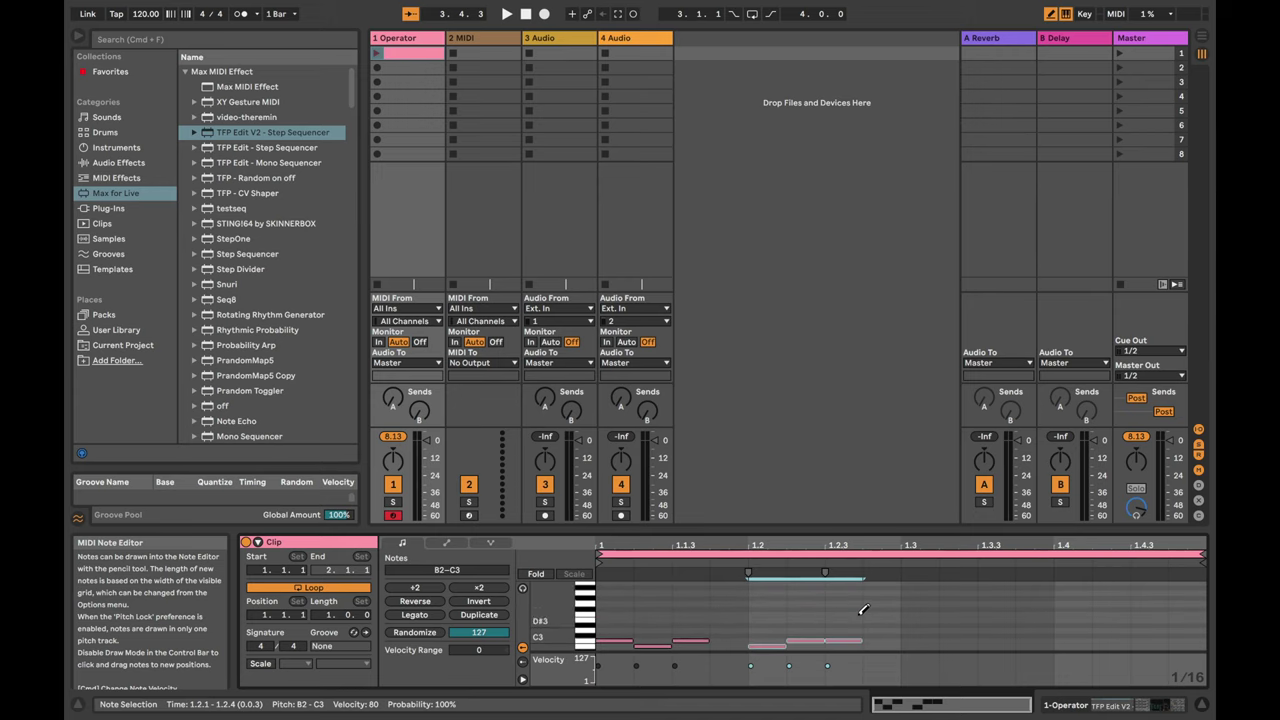
click(985, 640)
click(1136, 640)
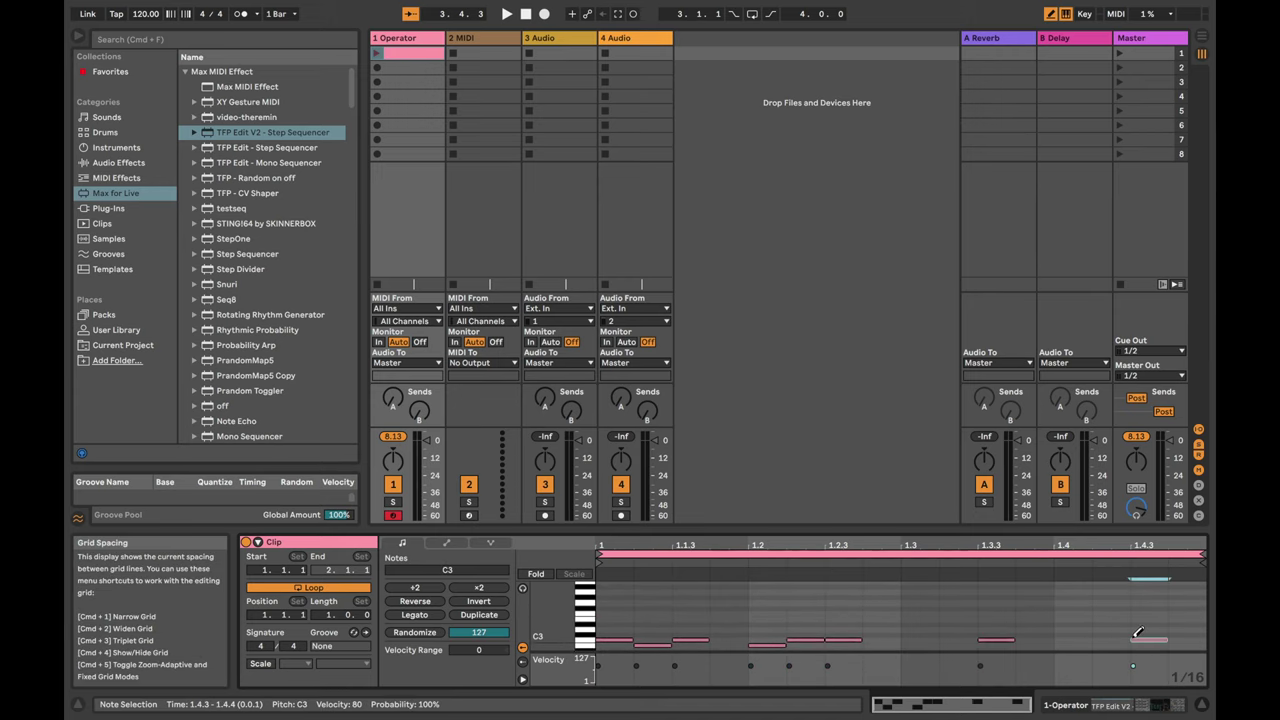
key(shift+Tab)
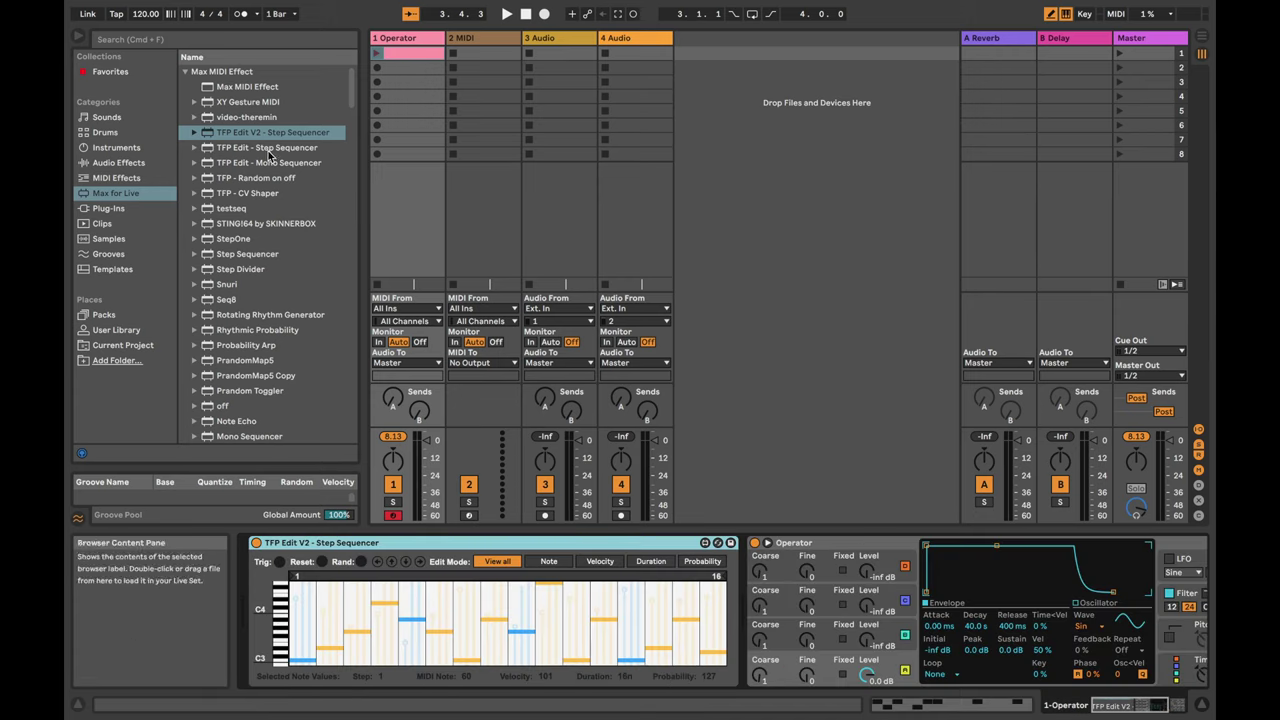
Launch the clip and lower Operator's envelope decay to 1.16 s
click(376, 56)
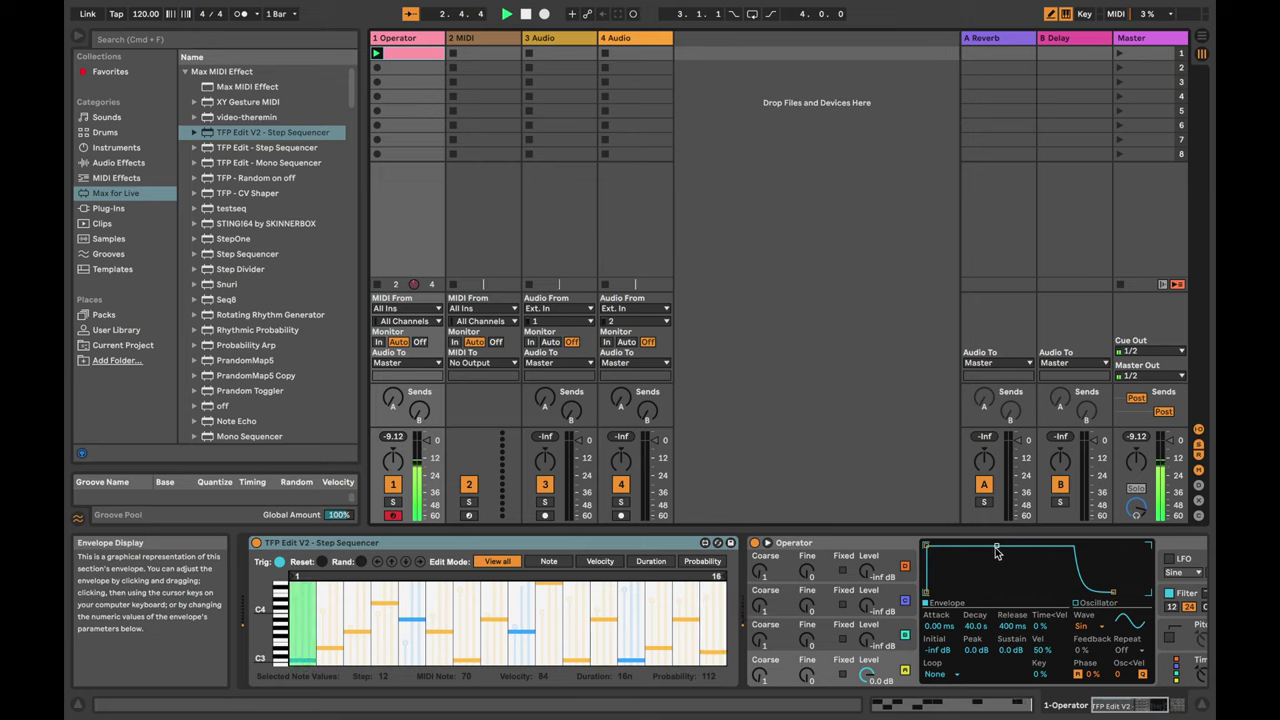
drag(996, 553, 973, 580)
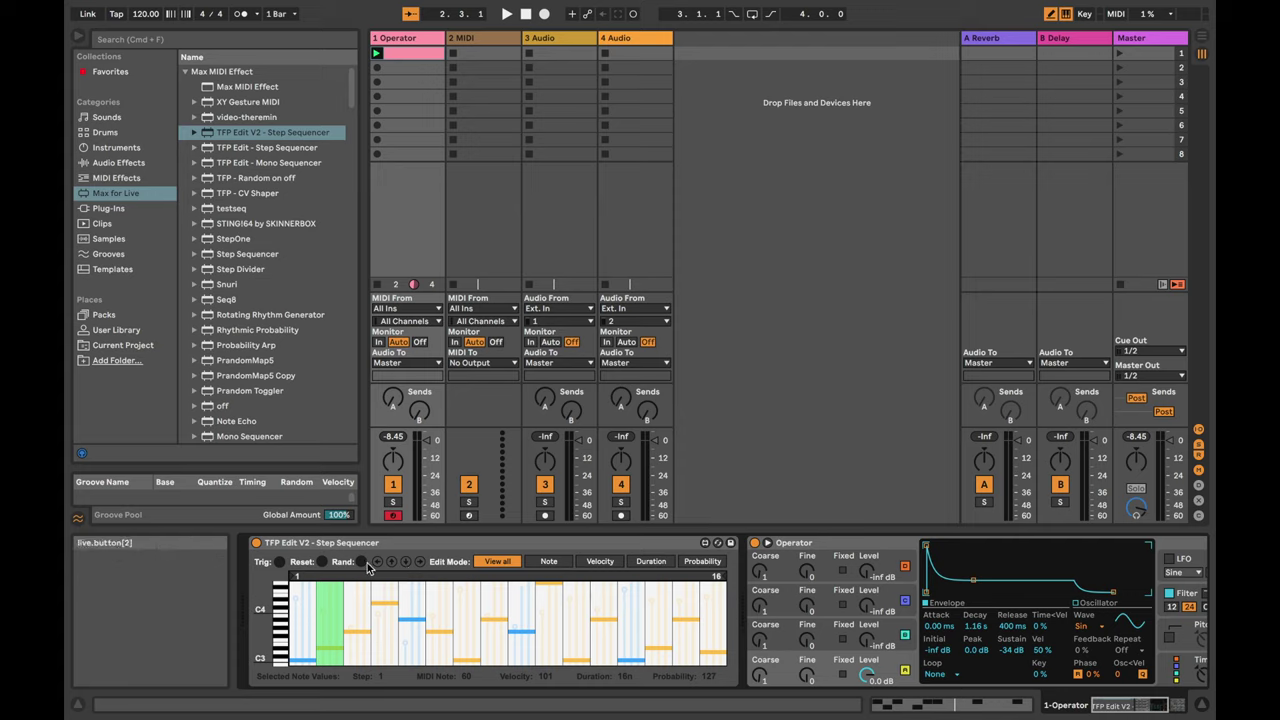
Re-randomize the TFP Edit V2 16-step pattern with the Rand button several times
click(360, 563)
click(360, 563)
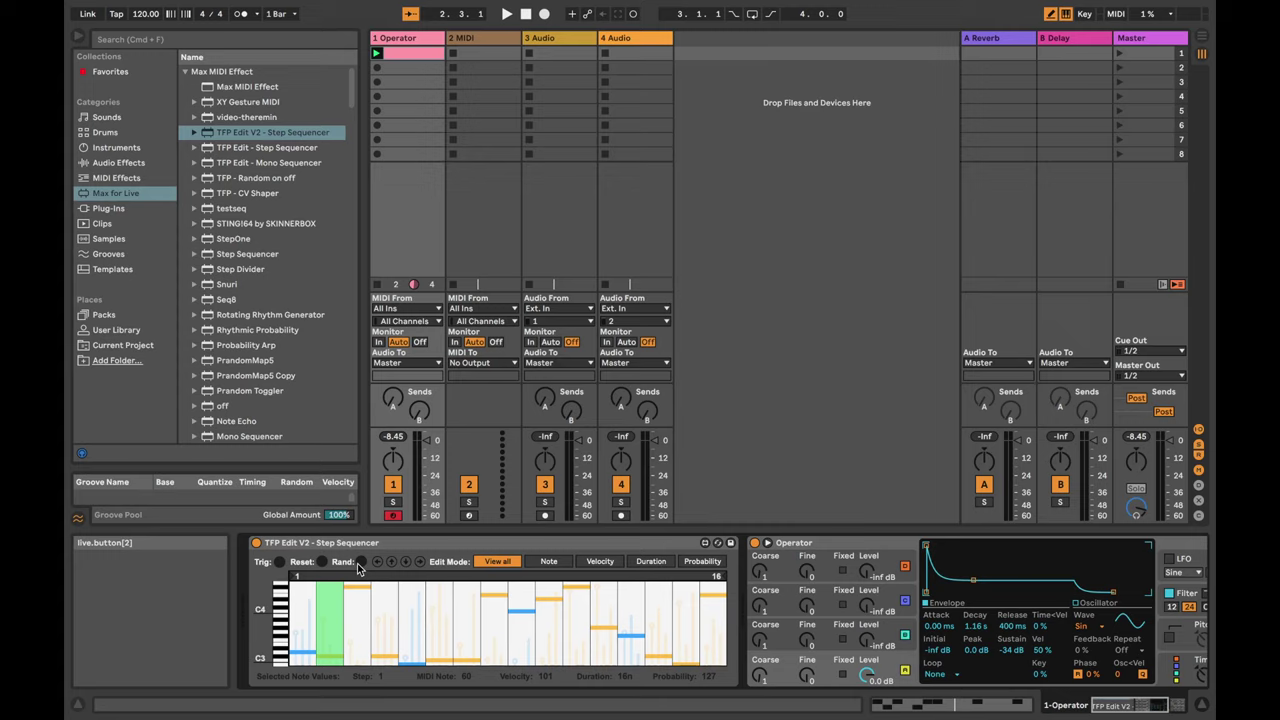
click(361, 565)
click(361, 565)
click(361, 565)
click(361, 565)
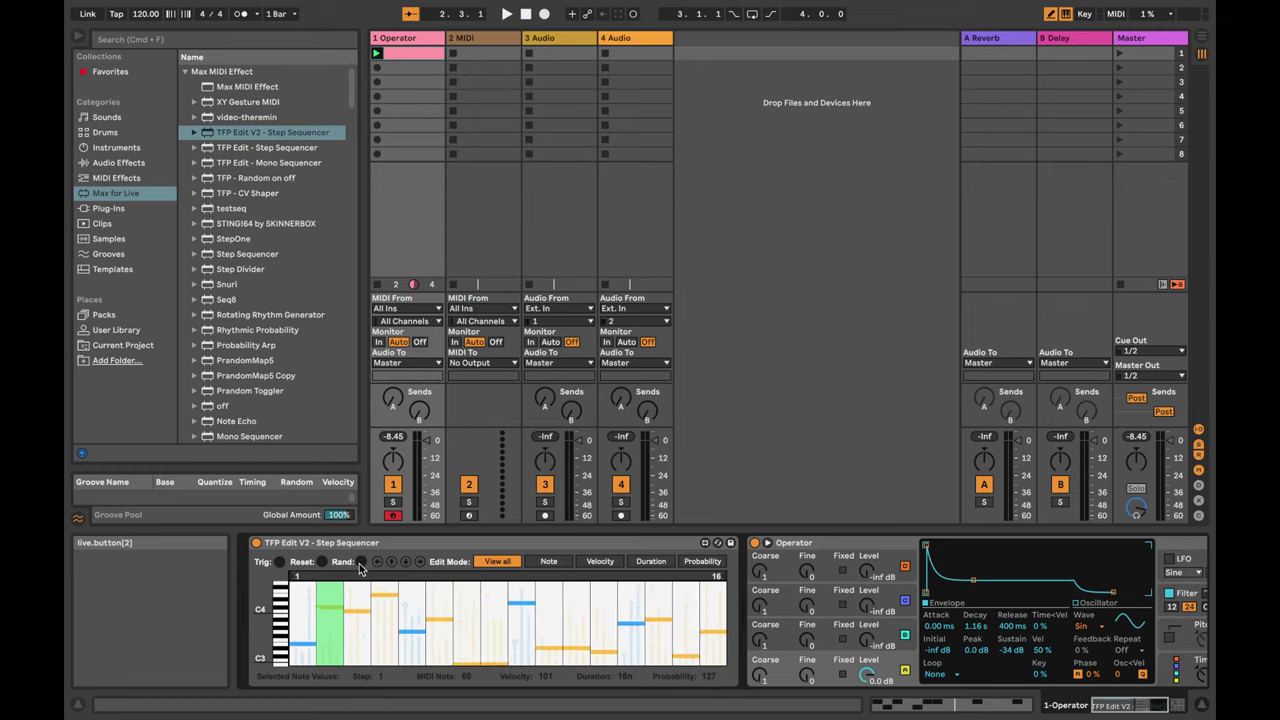